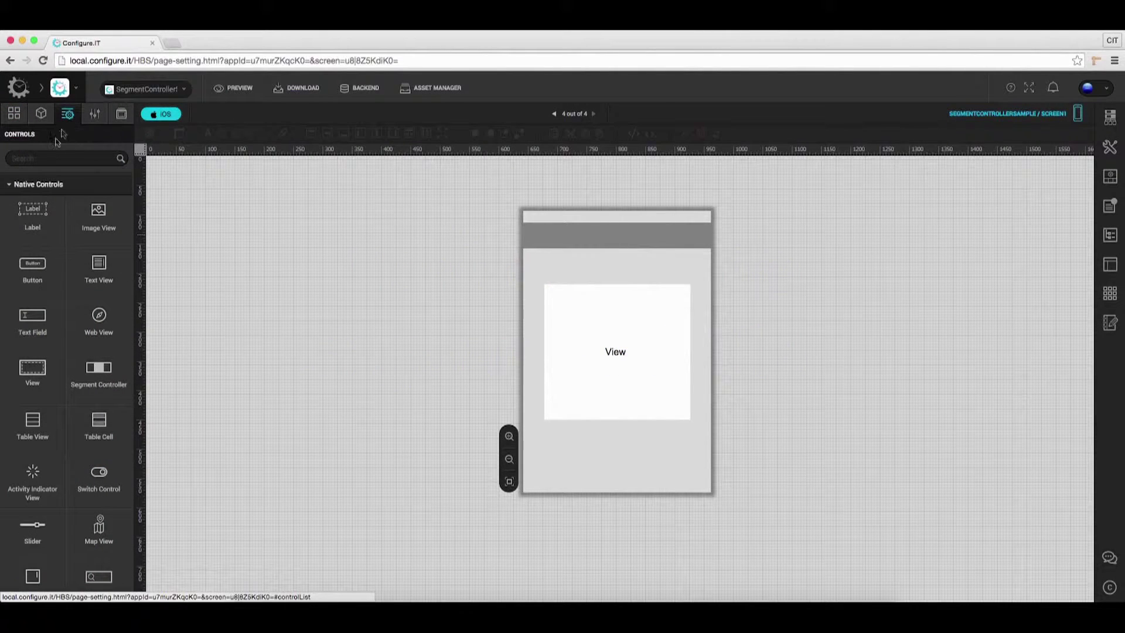
Add a Segment Controller to the screen's navigation bar and set its width to 300.
{"action": "type", "text": "seg"}
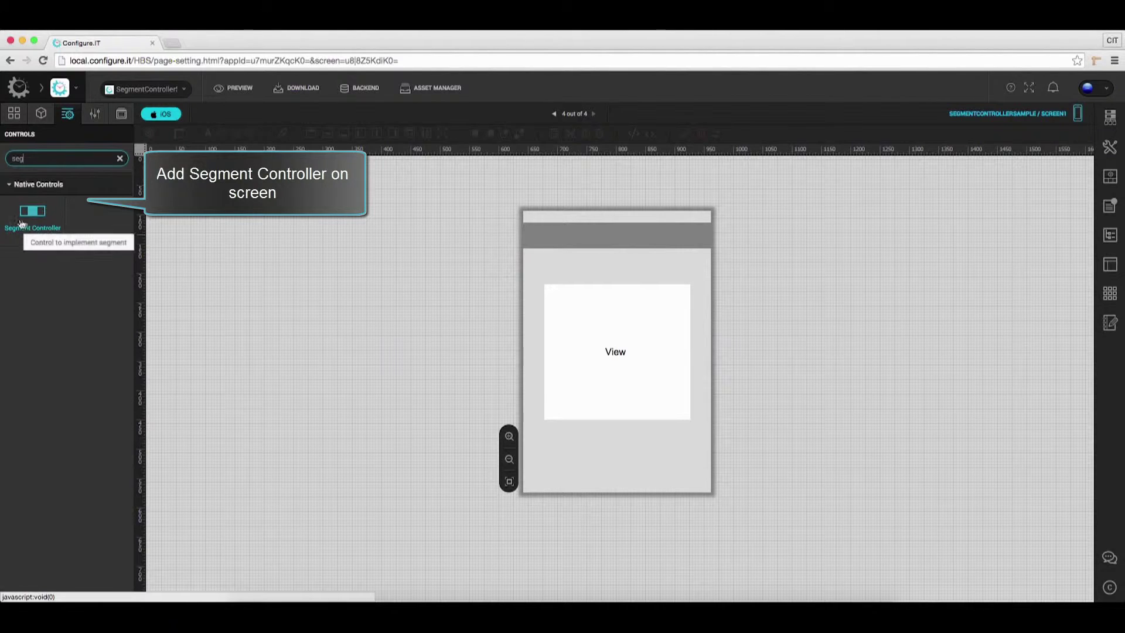
{"action": "left_click_drag", "start_coordinate": [35, 213], "coordinate": [615, 235]}
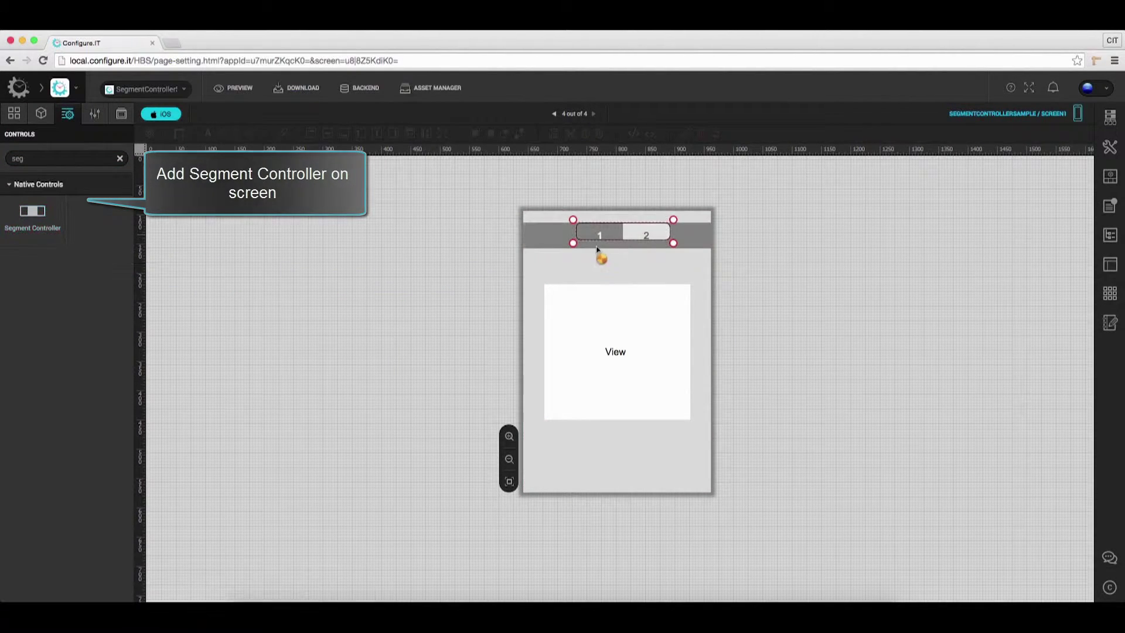
{"action": "double_click", "coordinate": [311, 376]}
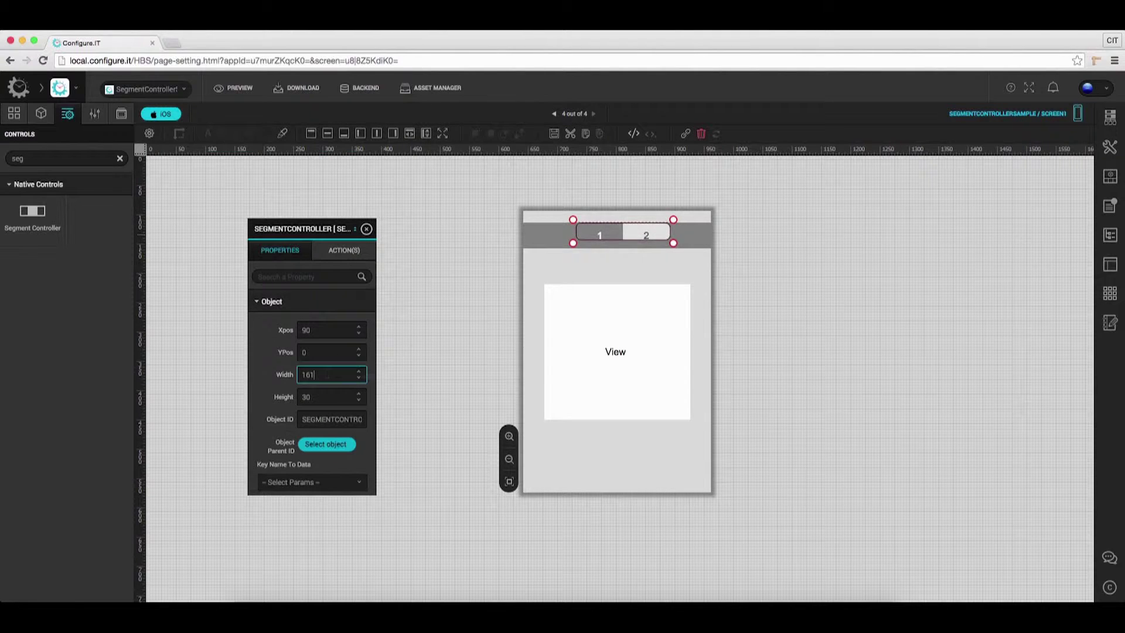
{"action": "key", "text": "BackSpace"}
{"action": "type", "text": "300"}
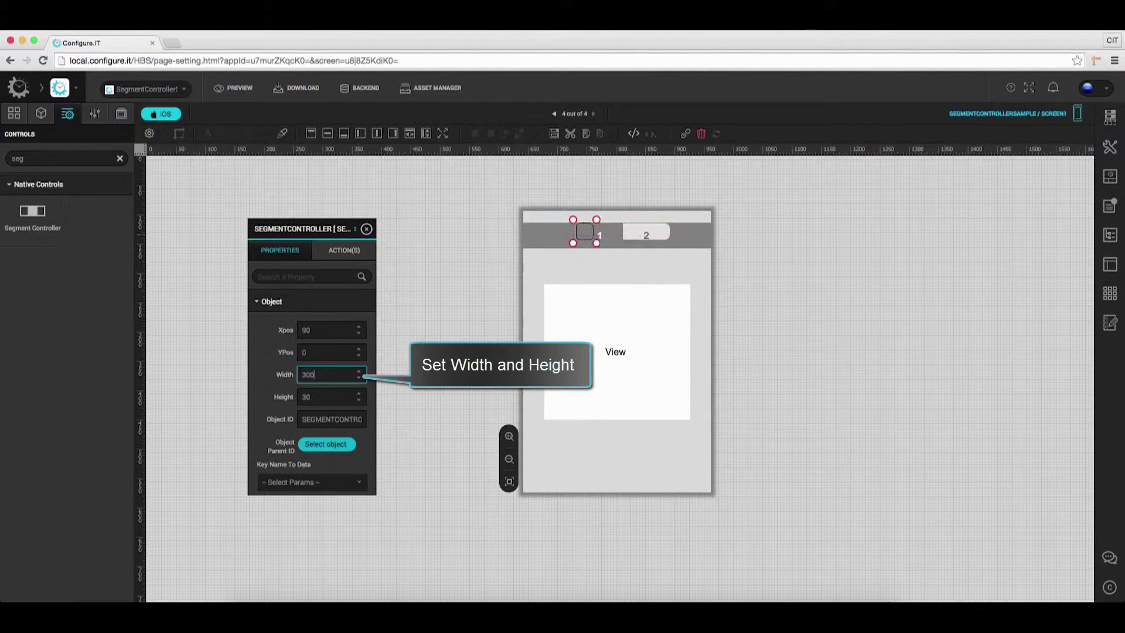
Set the segment controller's height to 40 and centre it horizontally in the navigation bar.
{"action": "key", "text": "Tab"}
{"action": "type", "text": "20"}
{"action": "key", "text": "BackSpace"}
{"action": "key", "text": "BackSpace"}
{"action": "type", "text": "40"}
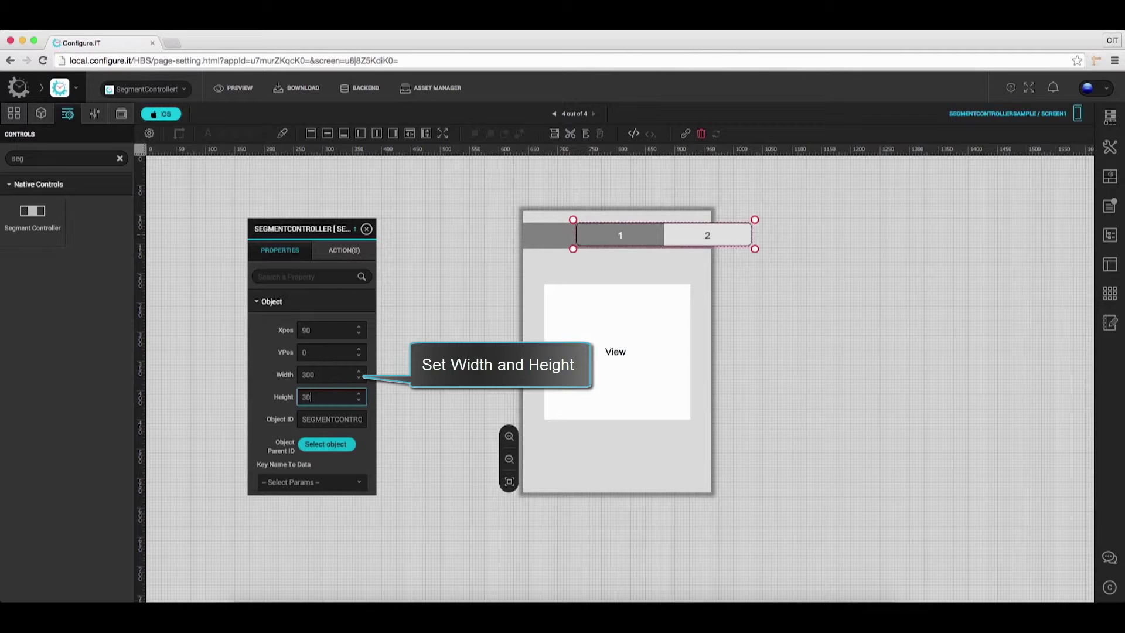
{"action": "left_click", "coordinate": [377, 133]}
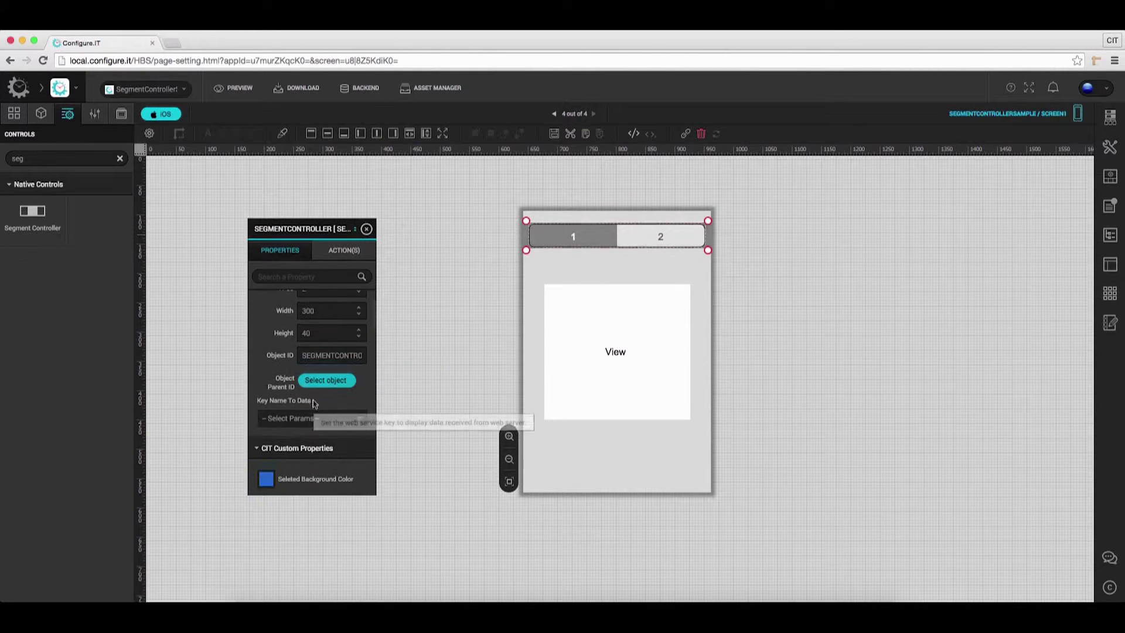
Change the segment controller's selected background color to near-black (0a0808).
{"action": "scroll", "coordinate": [281, 463], "scroll_direction": "down", "scroll_amount": 2}
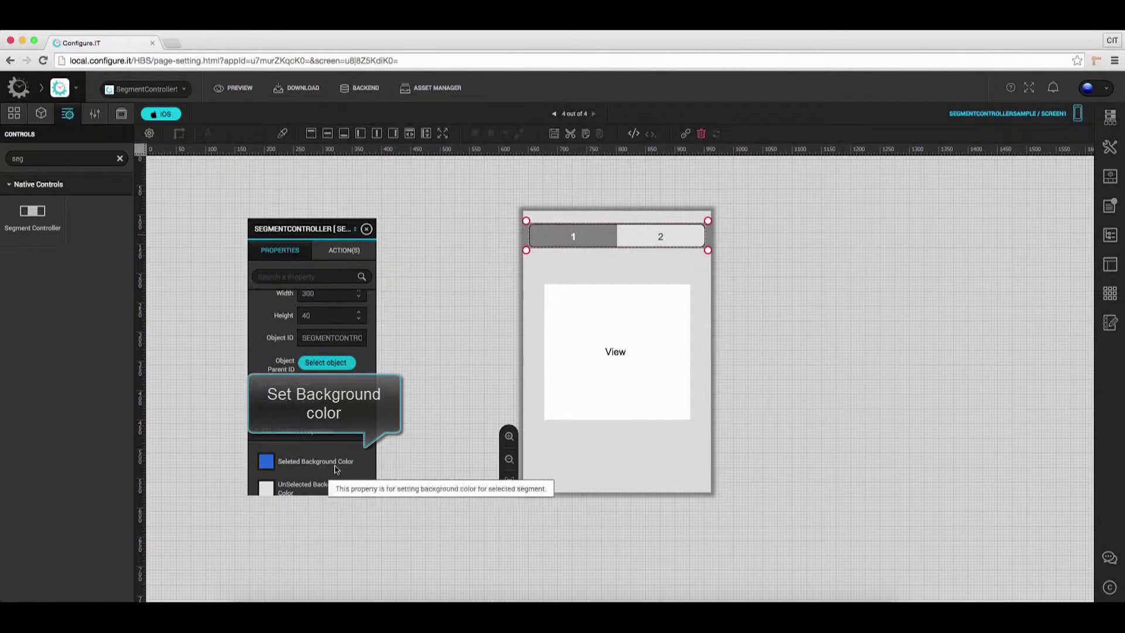
{"action": "left_click", "coordinate": [267, 462]}
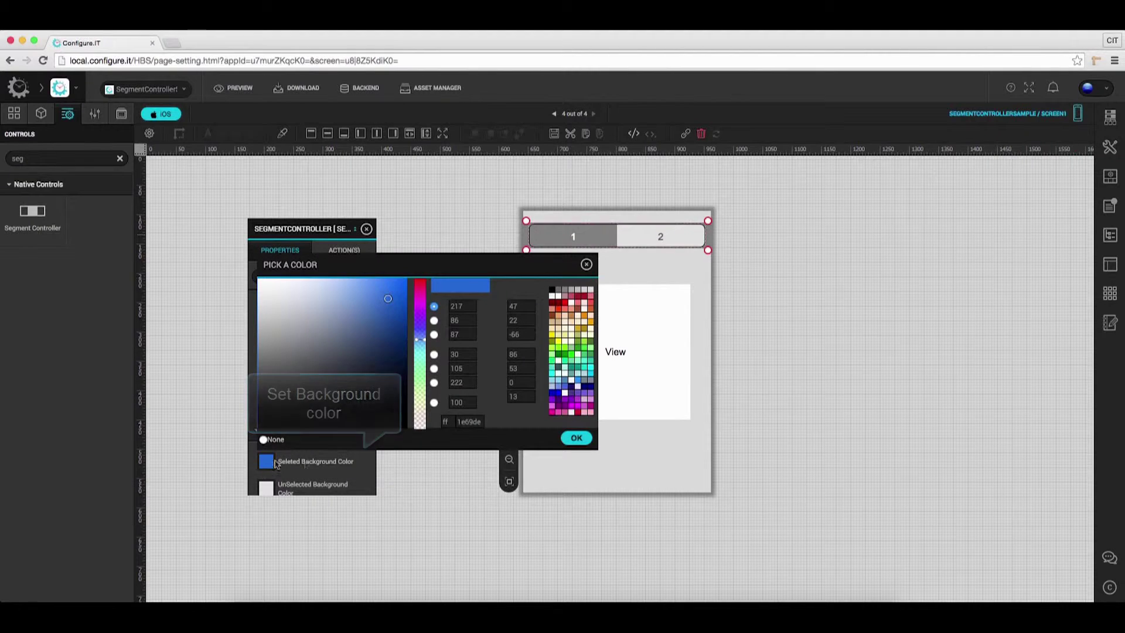
{"action": "left_click", "coordinate": [554, 293]}
{"action": "left_click", "coordinate": [295, 422]}
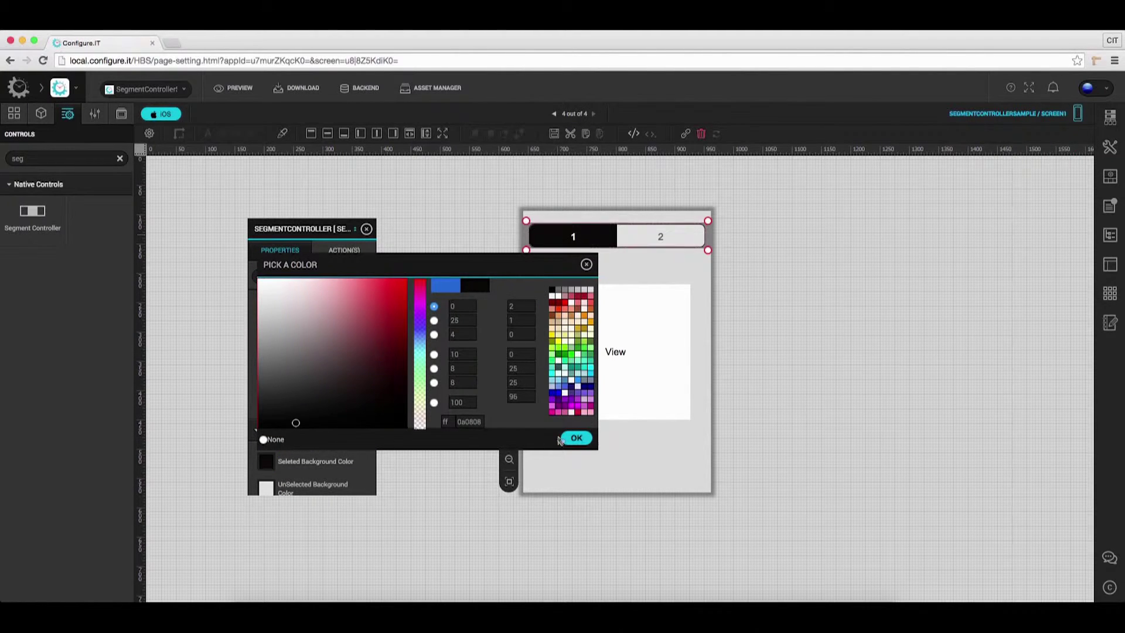
{"action": "left_click", "coordinate": [576, 439]}
Set the segment controller's number of segments to 4.
{"action": "scroll", "coordinate": [328, 439], "scroll_direction": "down", "scroll_amount": 10}
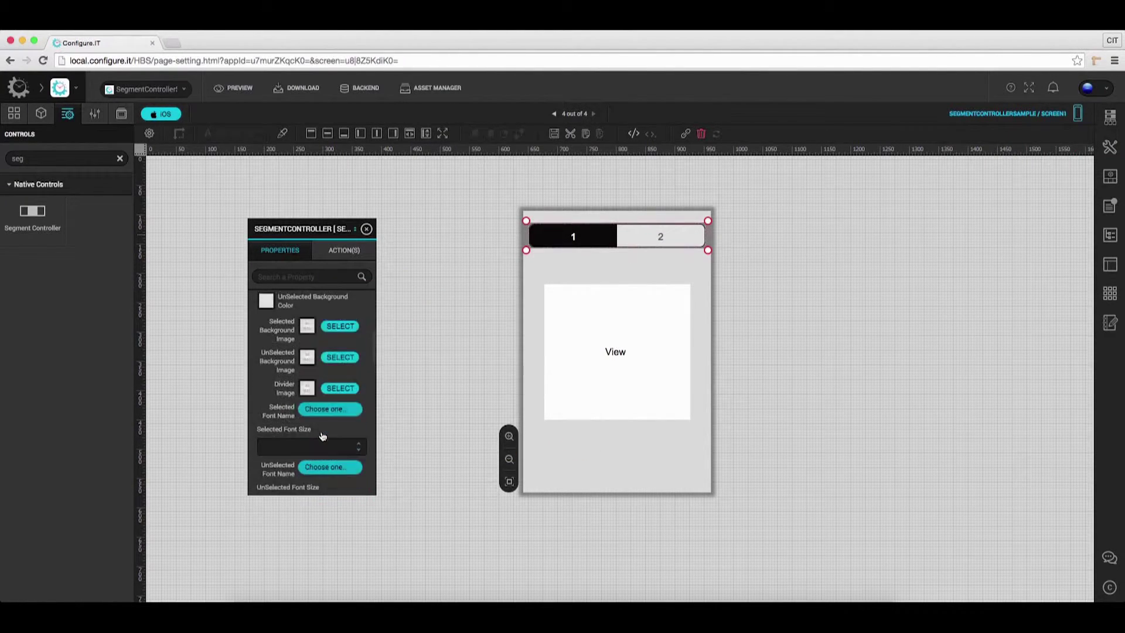
{"action": "scroll", "coordinate": [322, 437], "scroll_direction": "down", "scroll_amount": 6}
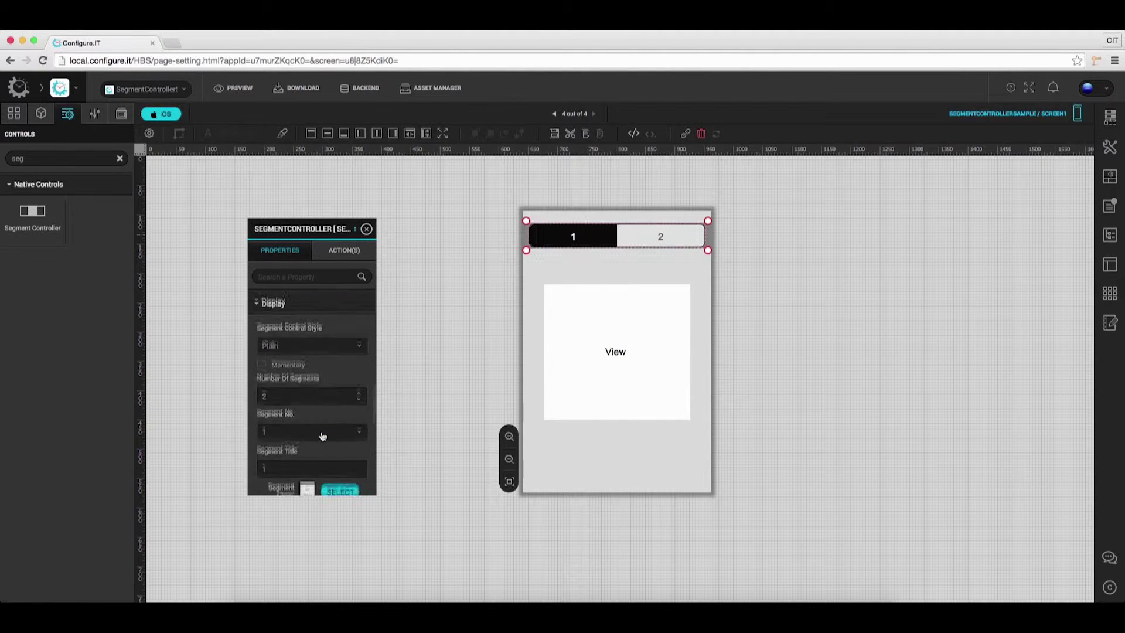
{"action": "left_click", "coordinate": [360, 384]}
{"action": "left_click", "coordinate": [360, 384]}
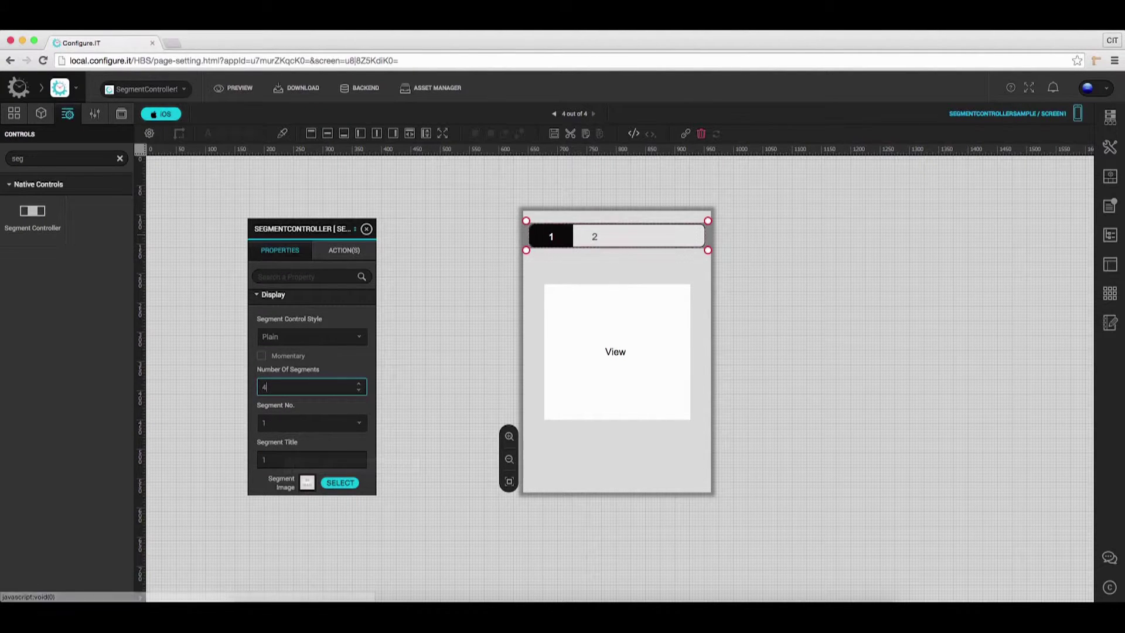
Title segment 1 "Green" and segment 2 "White".
{"action": "scroll", "coordinate": [286, 432], "scroll_direction": "down", "scroll_amount": 3}
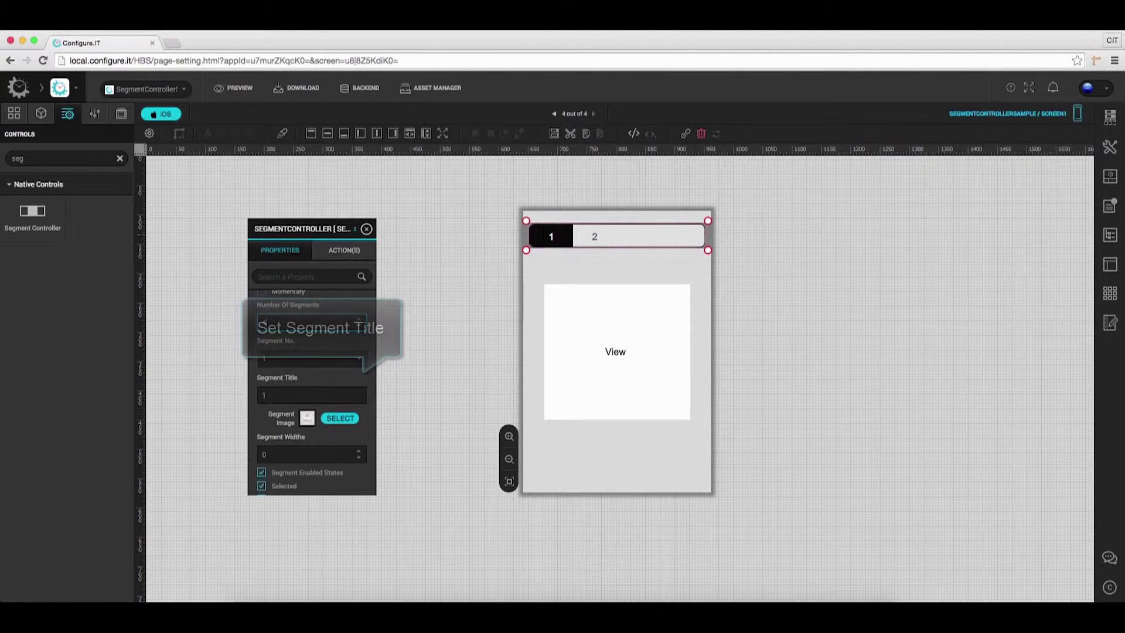
{"action": "left_click", "coordinate": [311, 395]}
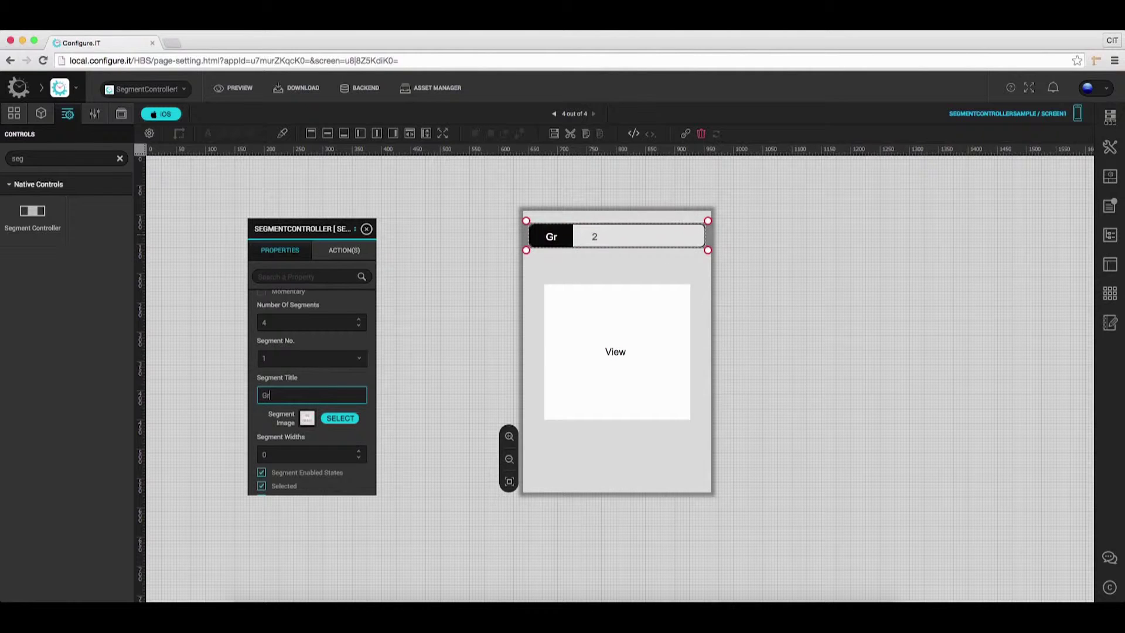
{"action": "scroll", "coordinate": [288, 404], "scroll_direction": "down", "scroll_amount": 1}
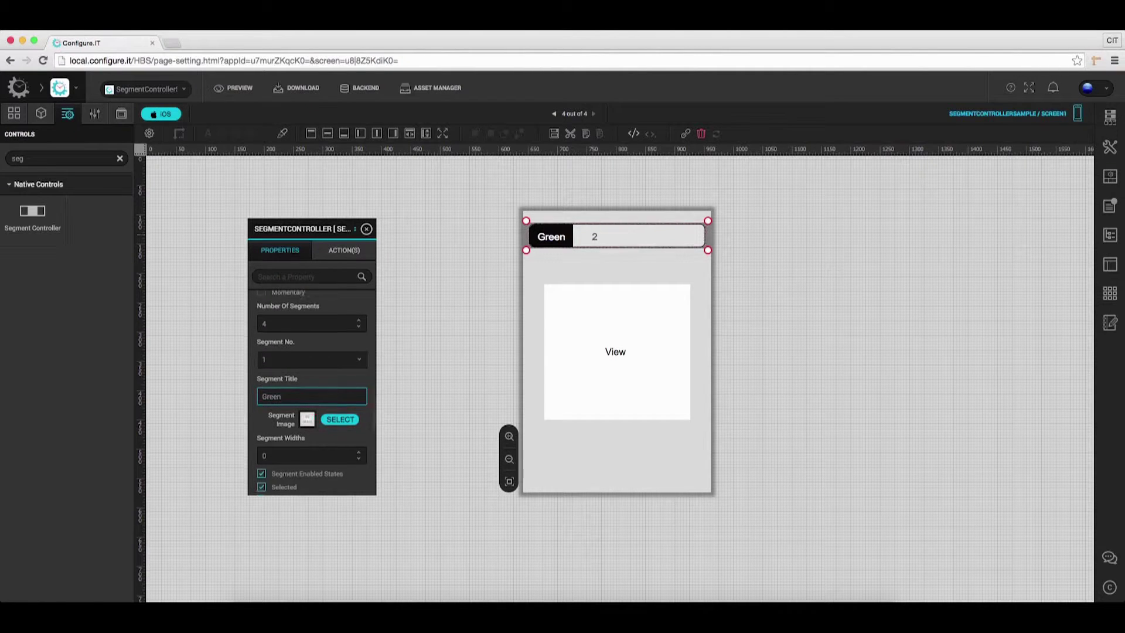
{"action": "scroll", "coordinate": [290, 405], "scroll_direction": "up", "scroll_amount": 3}
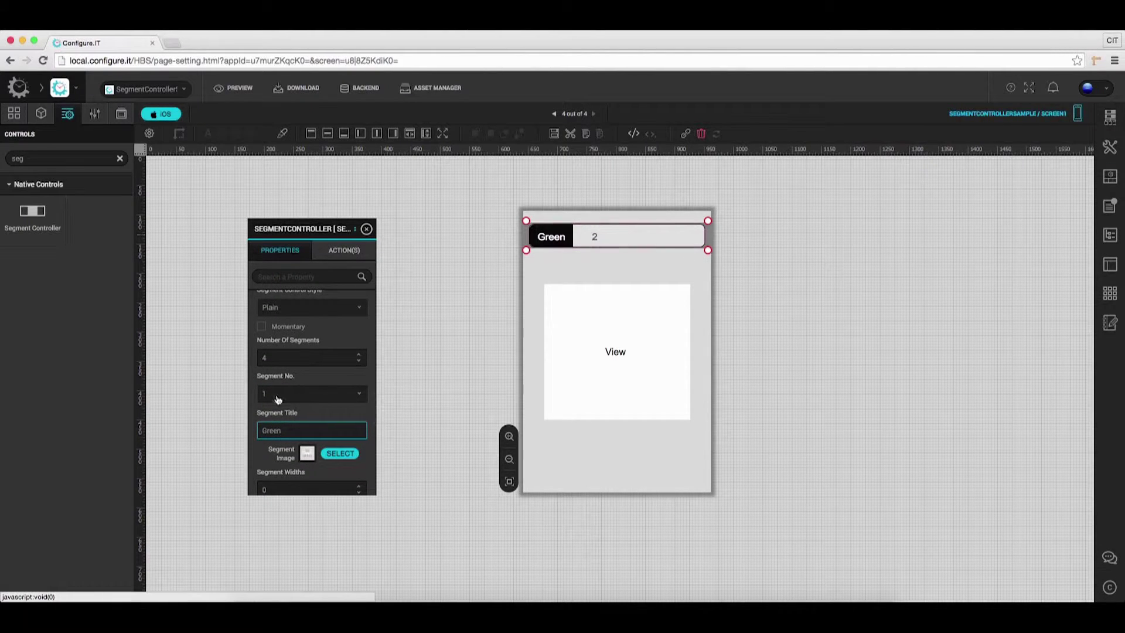
{"action": "left_click", "coordinate": [334, 400]}
{"action": "left_click", "coordinate": [289, 453]}
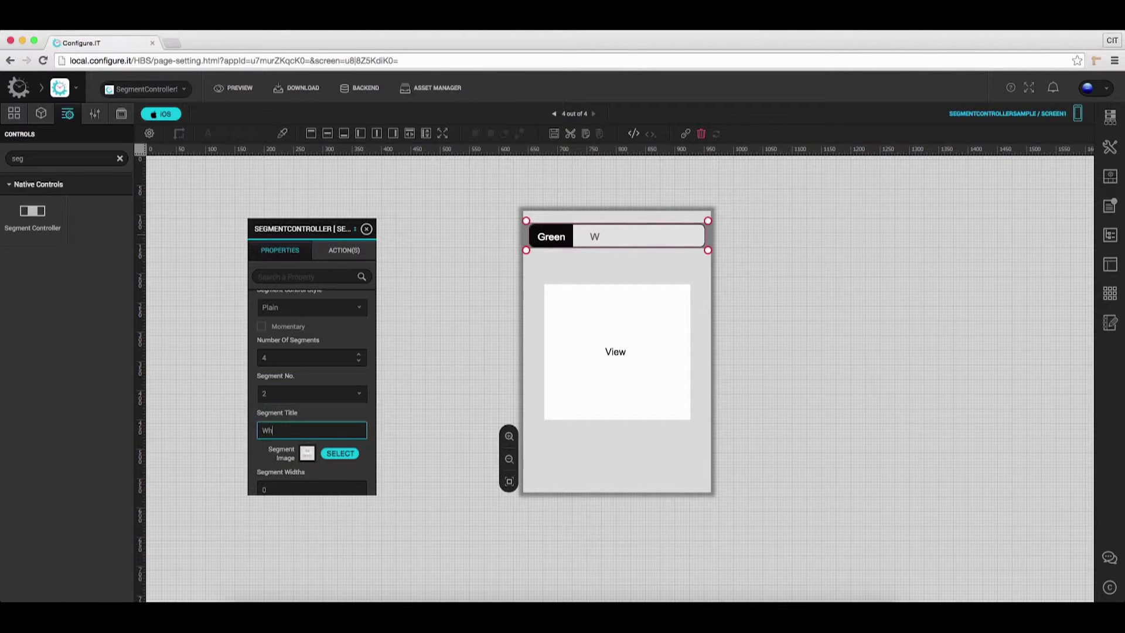
Title segment 3 "Red" and segment 4 "Blue".
{"action": "left_click", "coordinate": [358, 394]}
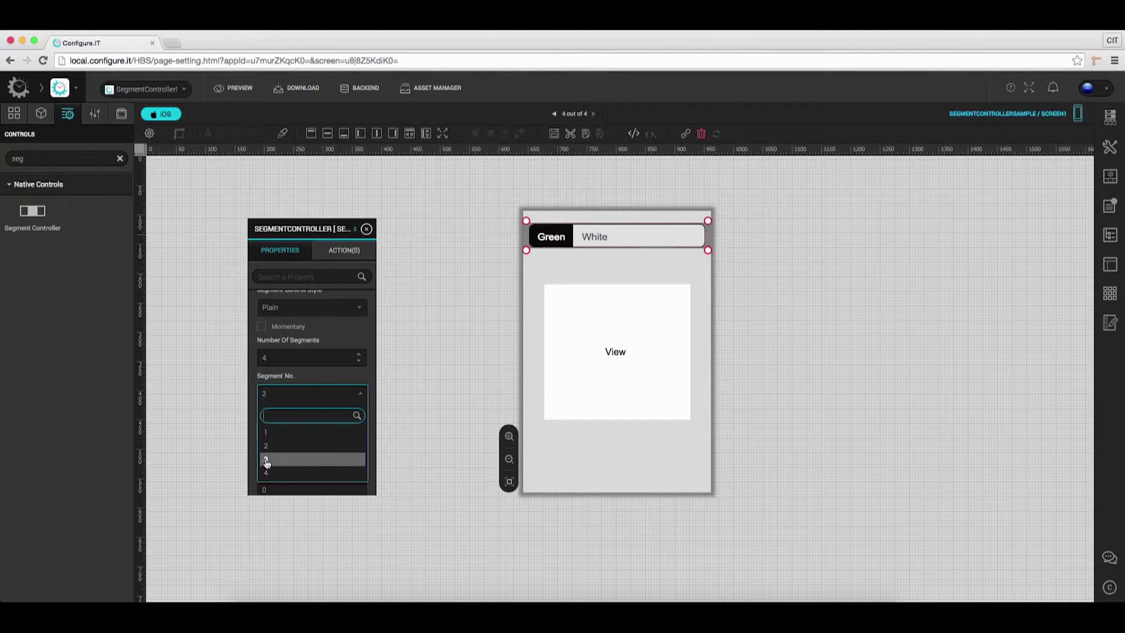
{"action": "left_click", "coordinate": [297, 464]}
{"action": "left_click", "coordinate": [311, 430]}
{"action": "type", "text": "Red"}
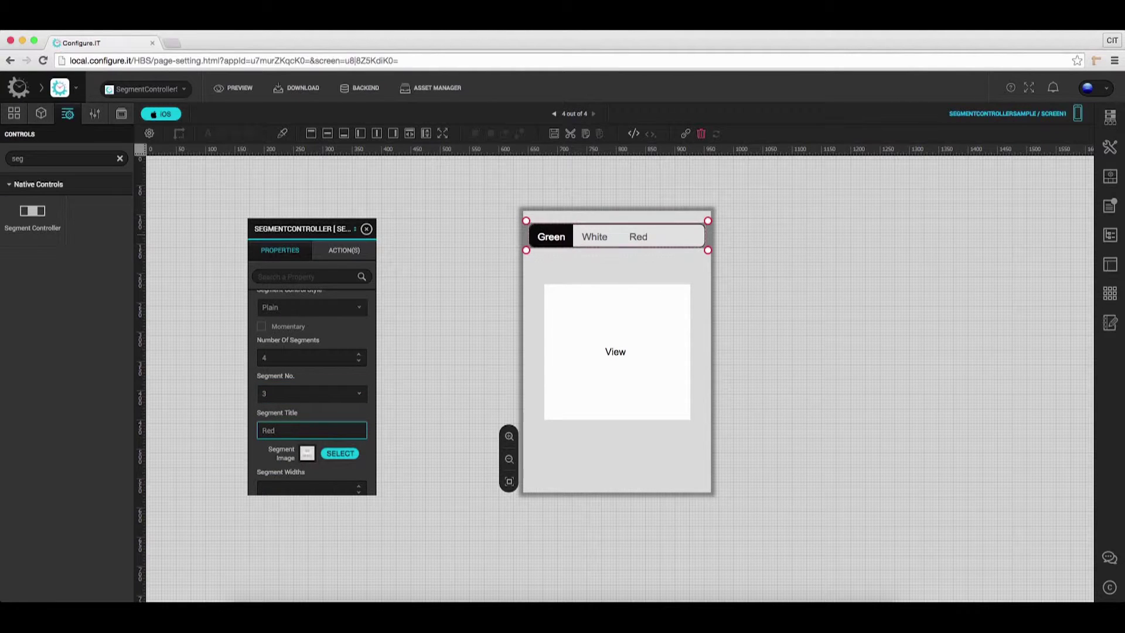
{"action": "left_click", "coordinate": [348, 395]}
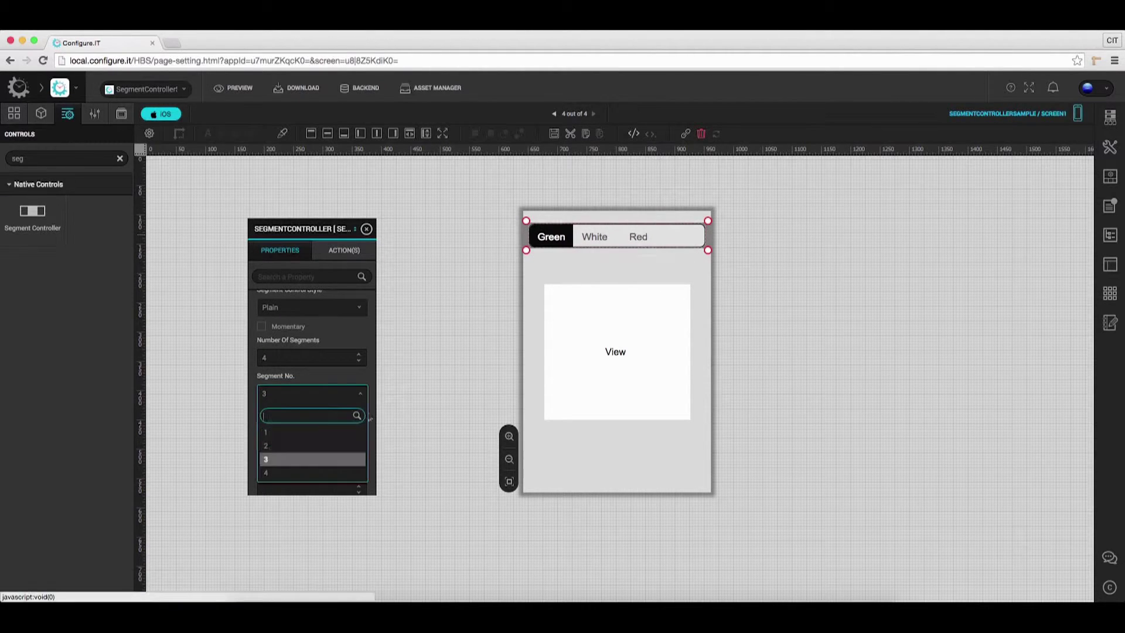
{"action": "left_click", "coordinate": [316, 473]}
{"action": "left_click", "coordinate": [310, 430]}
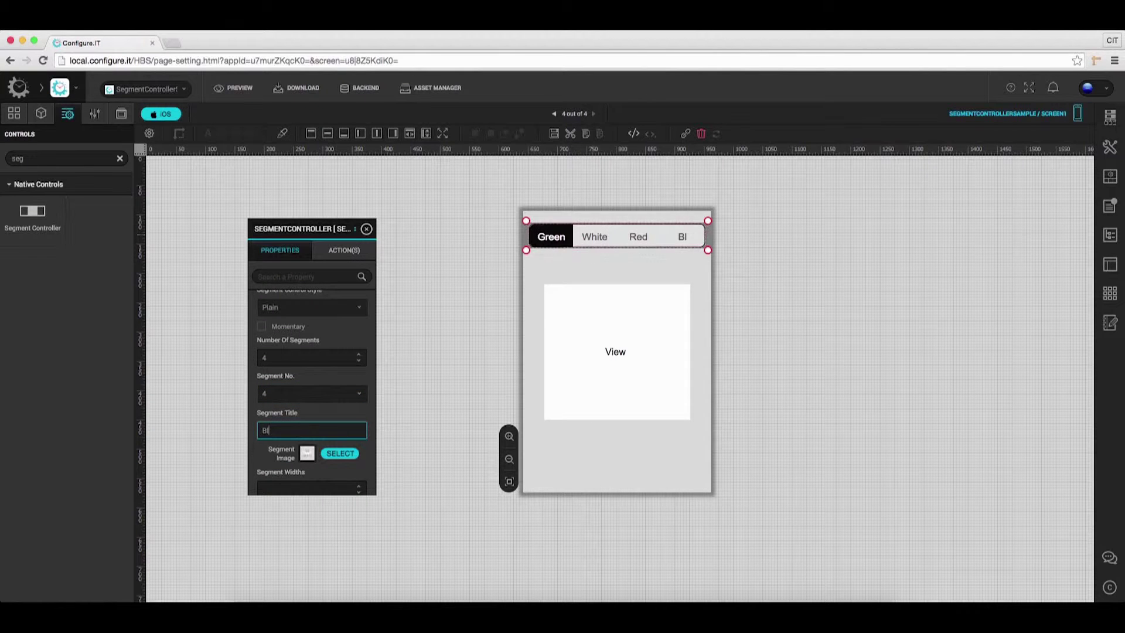
{"action": "type", "text": "Blue"}
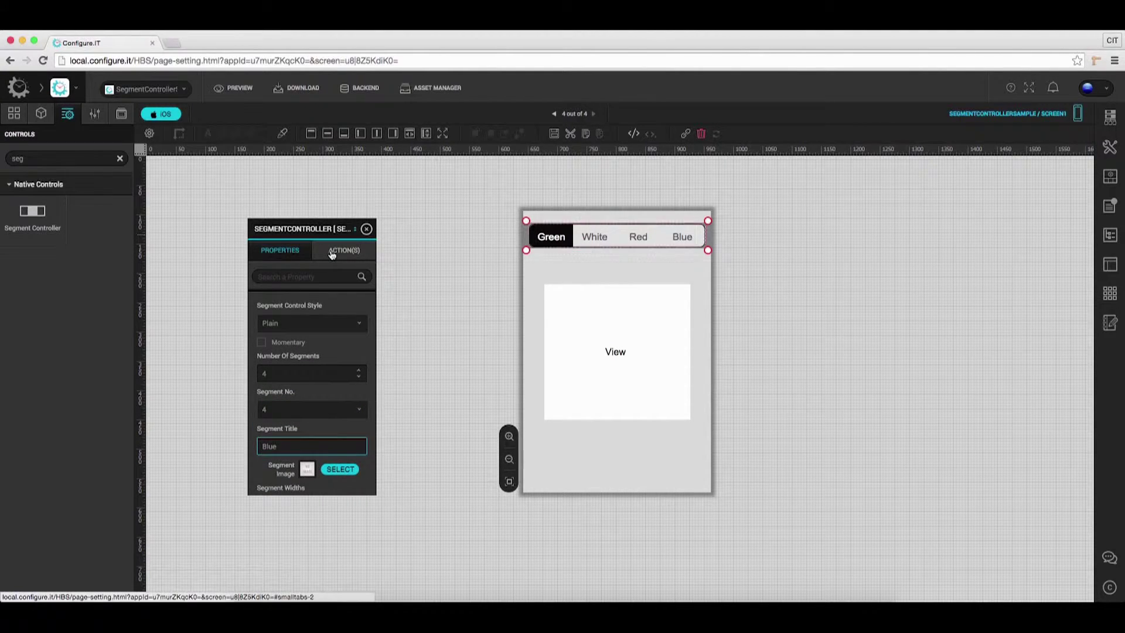
Open the segment controller's Value Changed event and add a condition to Case 1.
{"action": "left_click", "coordinate": [332, 252]}
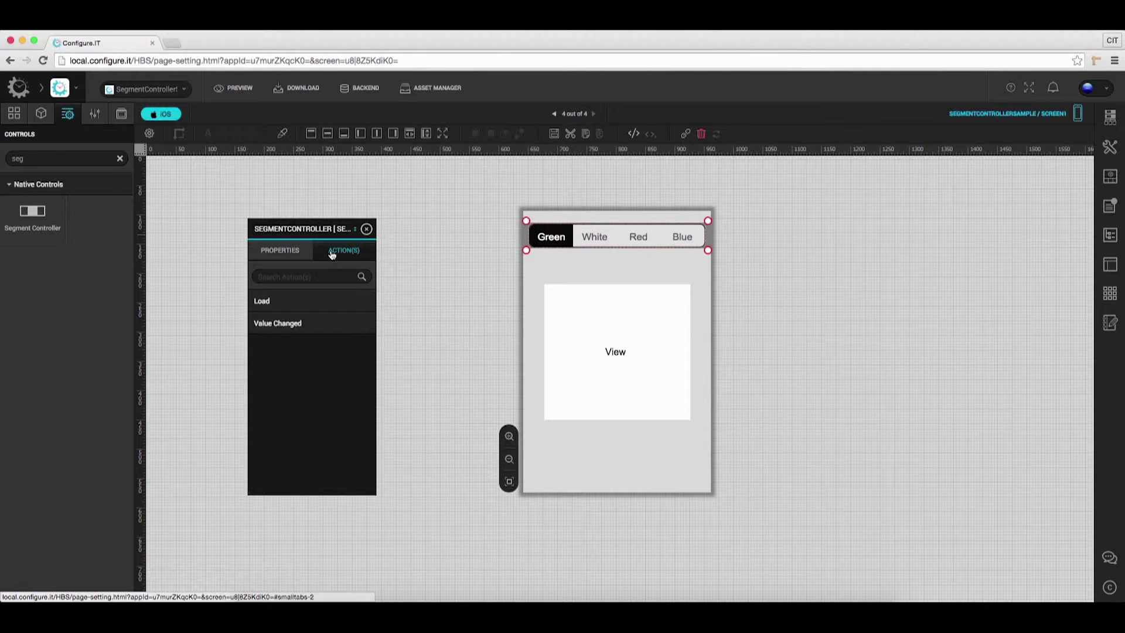
{"action": "mouse_move", "coordinate": [292, 327]}
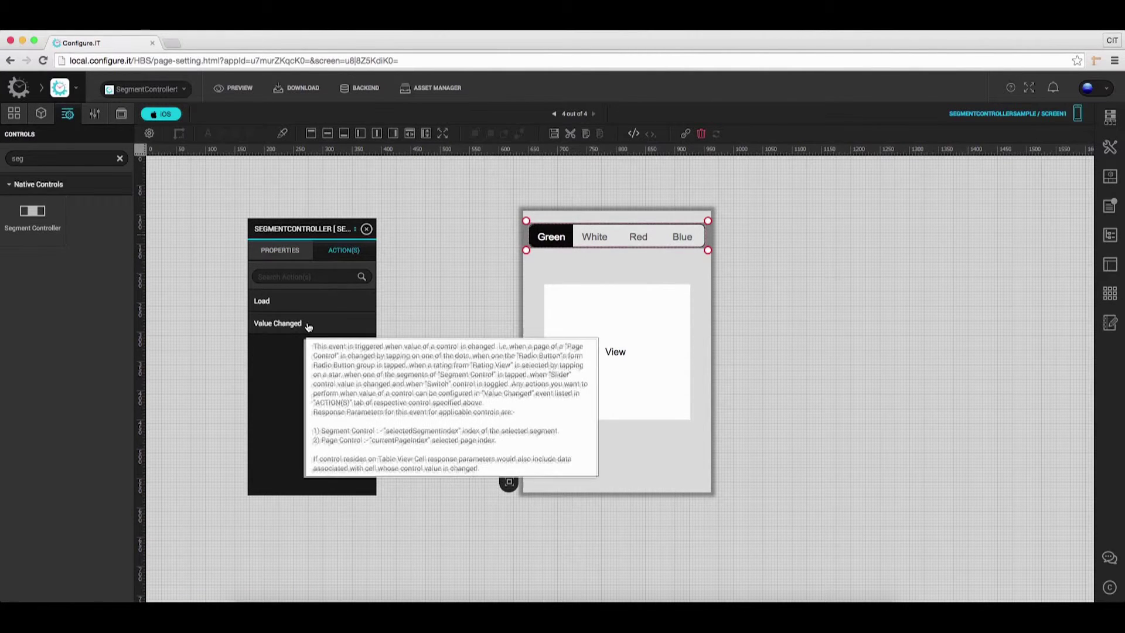
{"action": "left_click", "coordinate": [307, 326]}
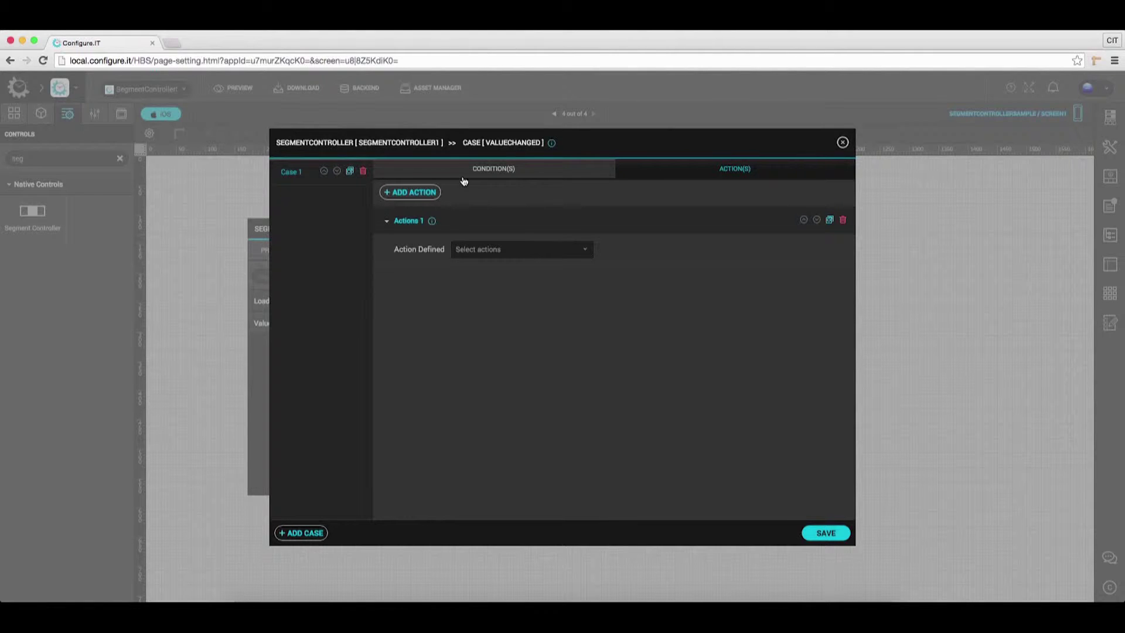
{"action": "left_click", "coordinate": [464, 177]}
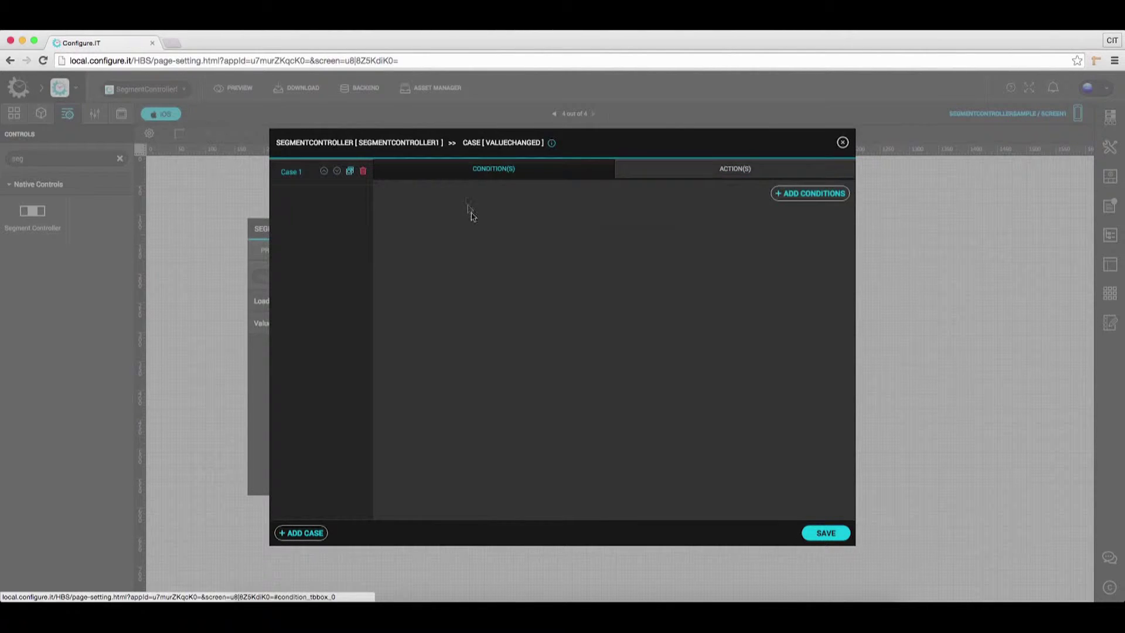
{"action": "left_click", "coordinate": [793, 193]}
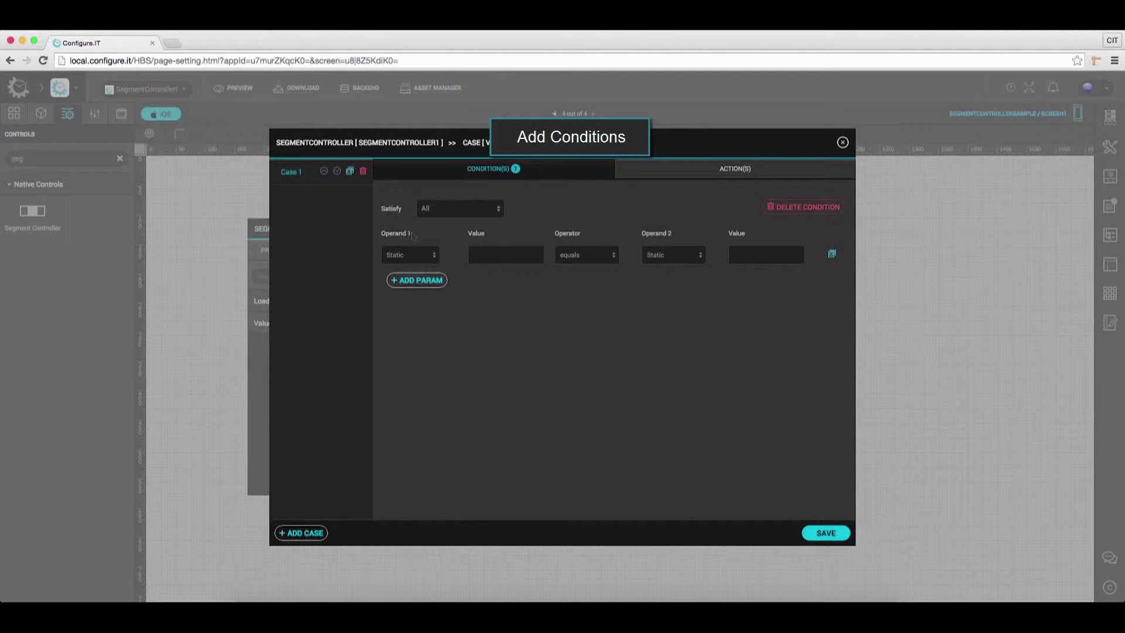
Define Case 1's condition as Form Object SEGMENTCONTROLLER1 equals the static value 0.
{"action": "left_click", "coordinate": [410, 258]}
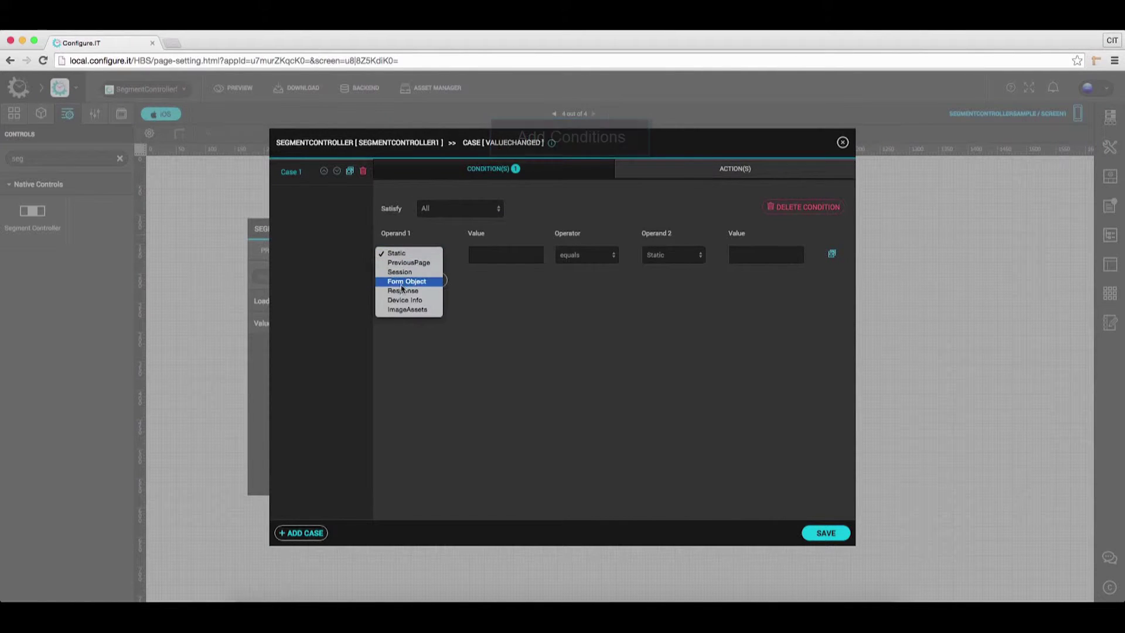
{"action": "left_click", "coordinate": [426, 282]}
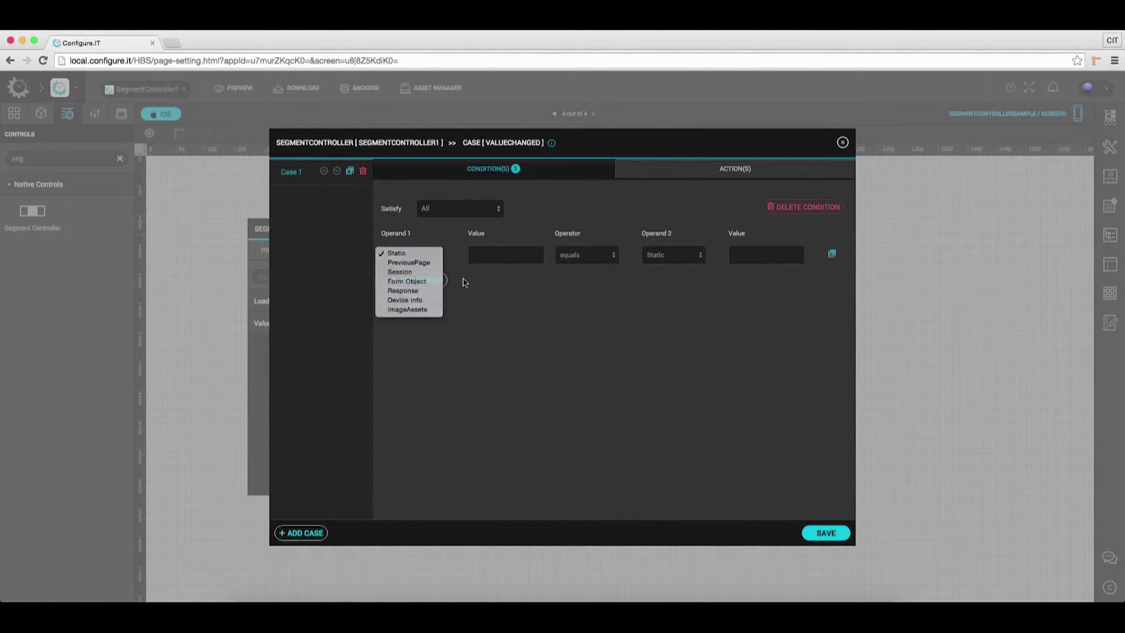
{"action": "left_click", "coordinate": [495, 256]}
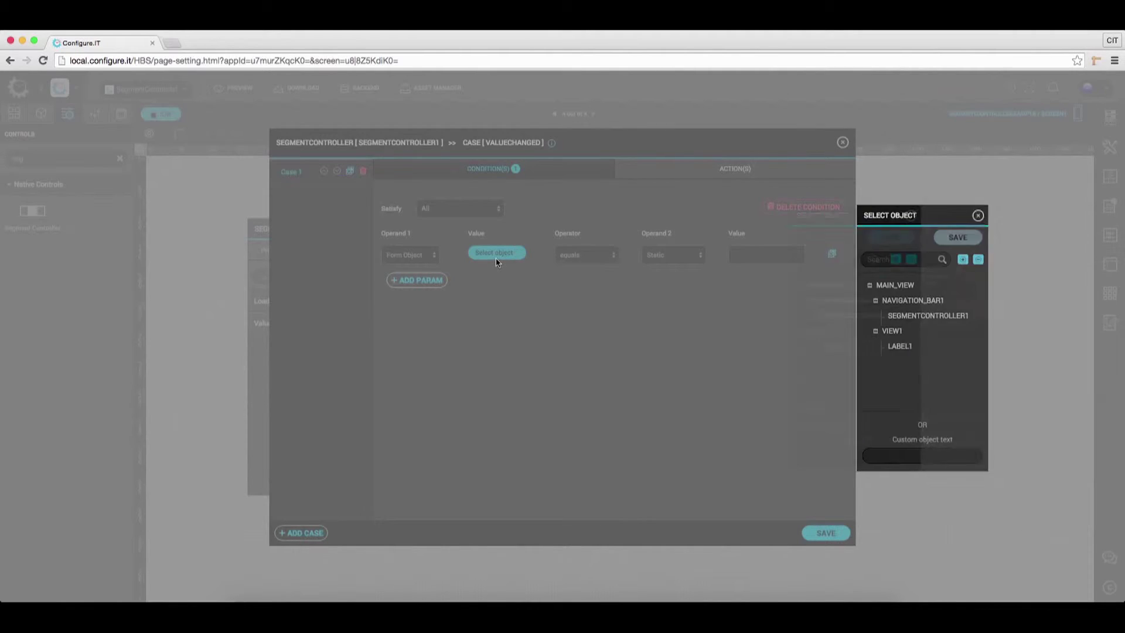
{"action": "left_click", "coordinate": [534, 317]}
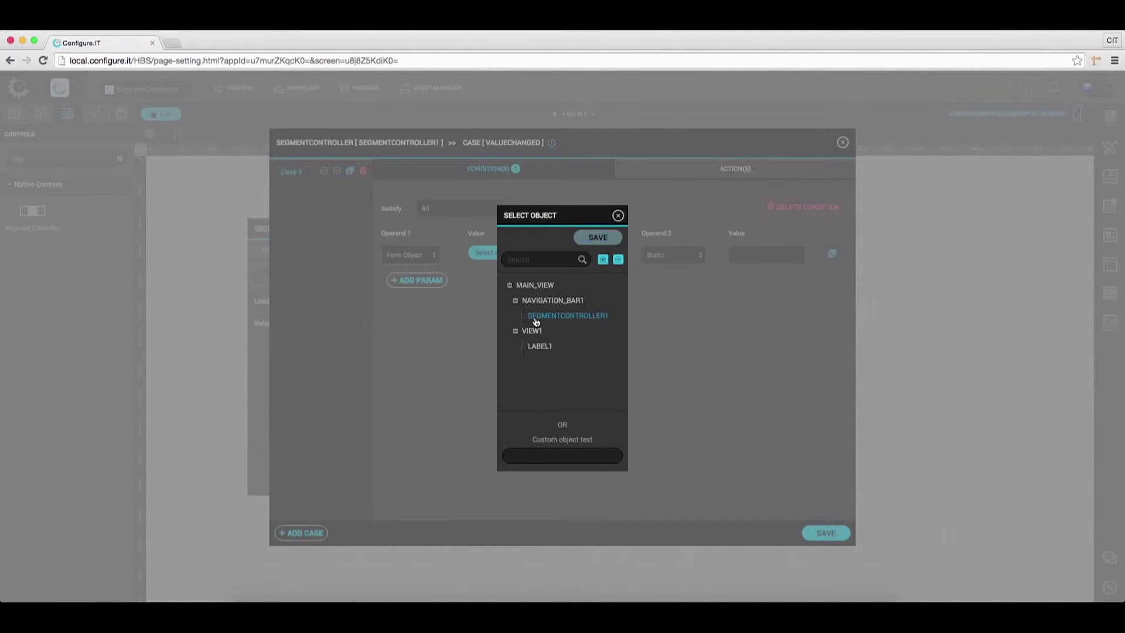
{"action": "left_click", "coordinate": [577, 323]}
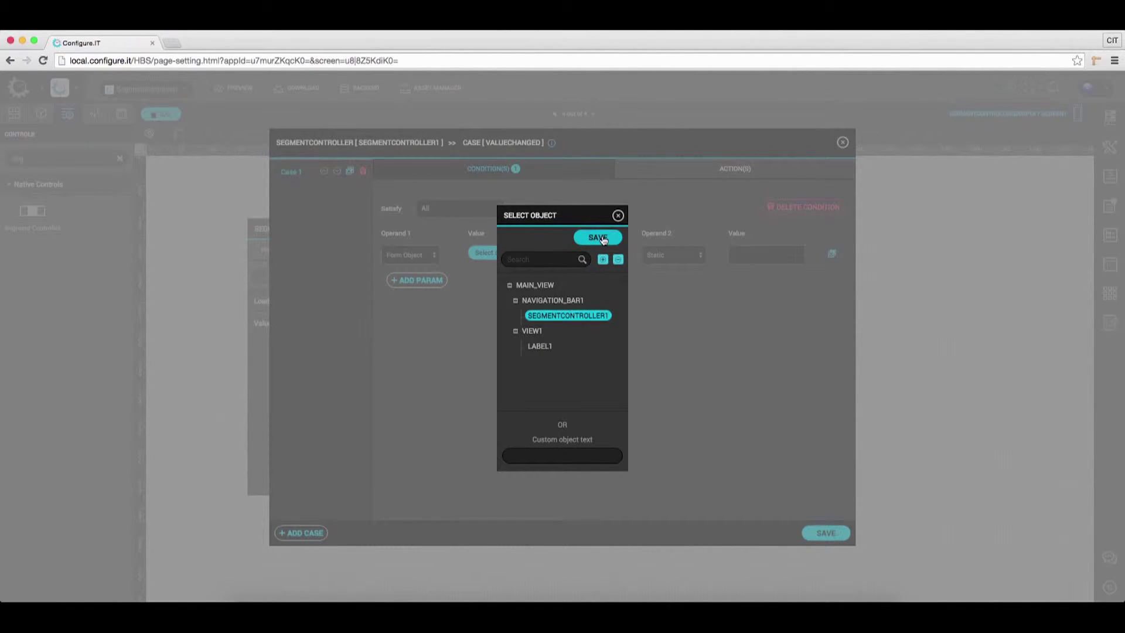
{"action": "left_click", "coordinate": [597, 238]}
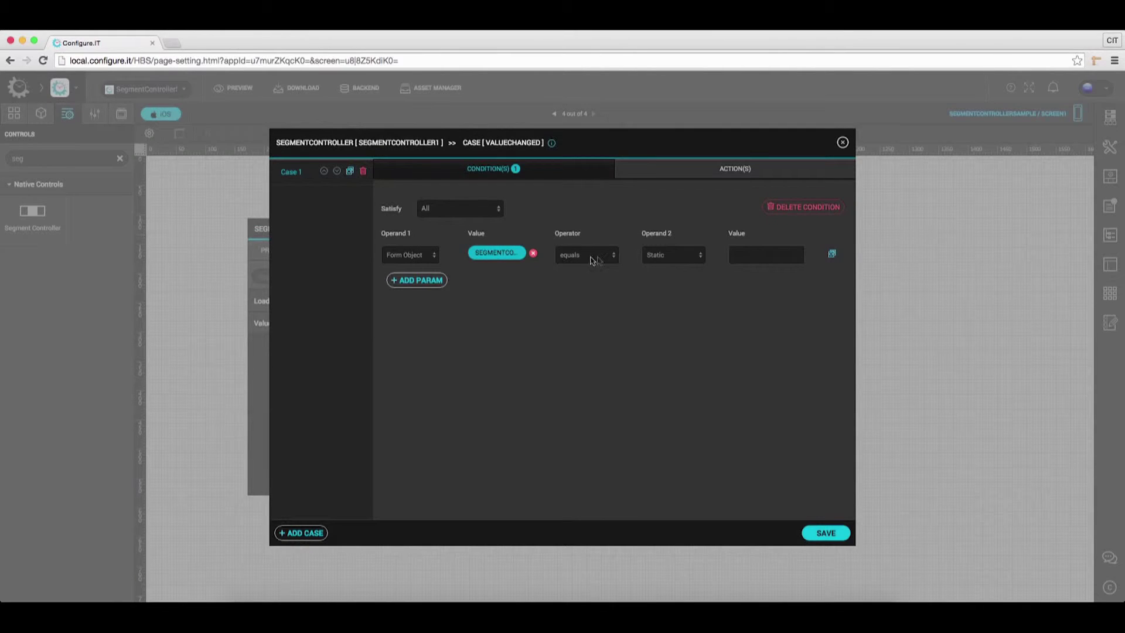
{"action": "left_click", "coordinate": [766, 254]}
{"action": "type", "text": "0"}
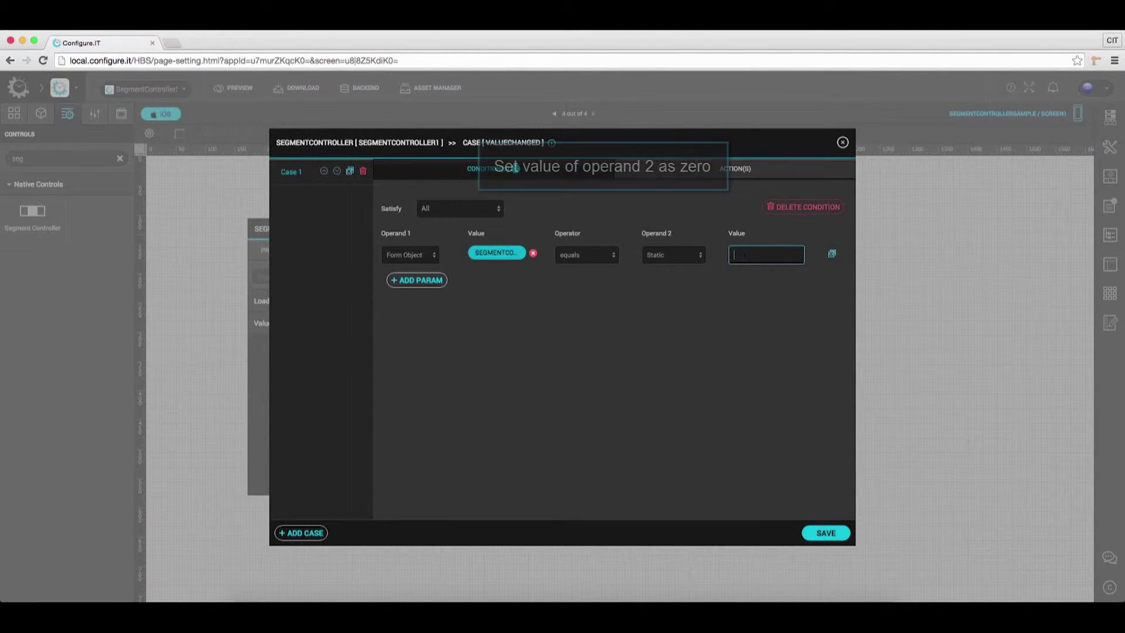
Define Case 1's action as Change Object Properties with VIEW1 as the target object.
{"action": "left_click", "coordinate": [735, 170]}
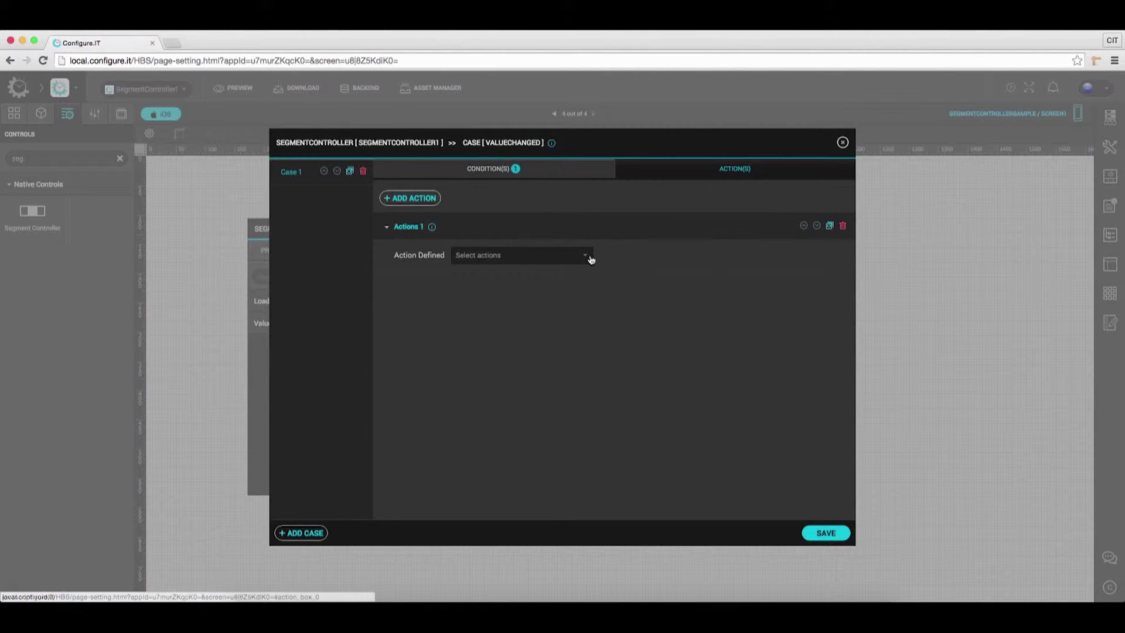
{"action": "left_click", "coordinate": [520, 256]}
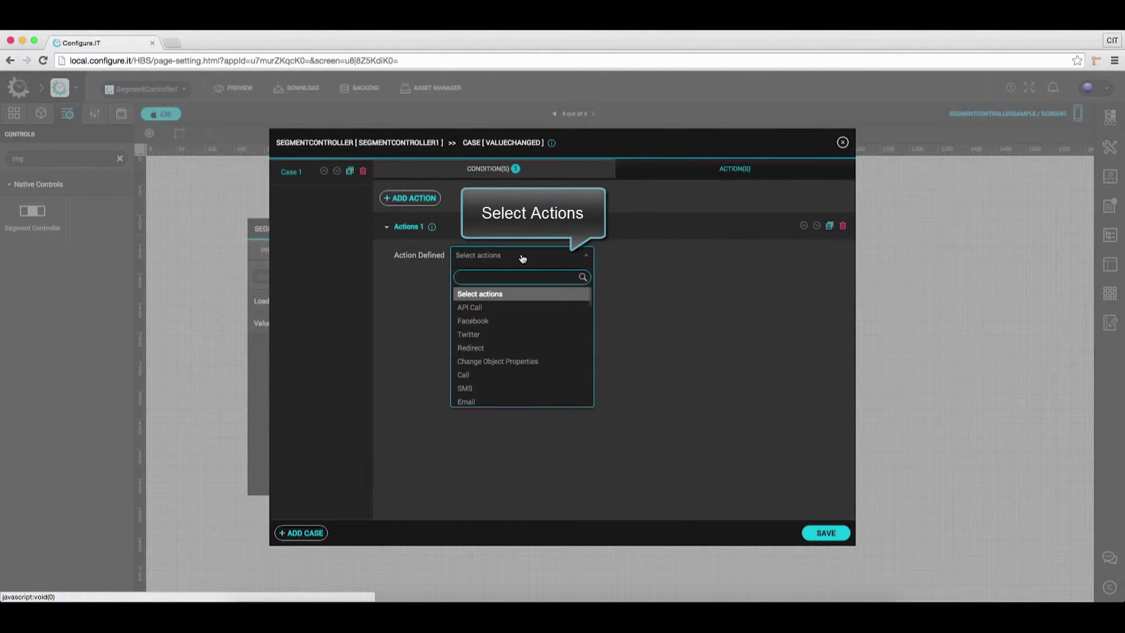
{"action": "type", "text": "cha"}
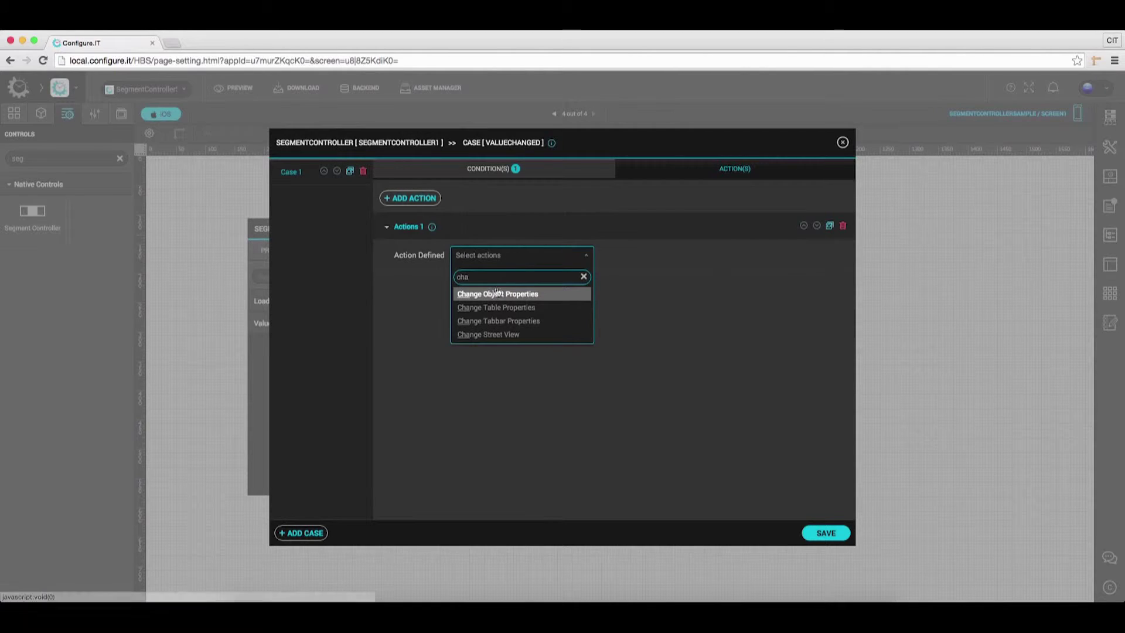
{"action": "left_click", "coordinate": [555, 299]}
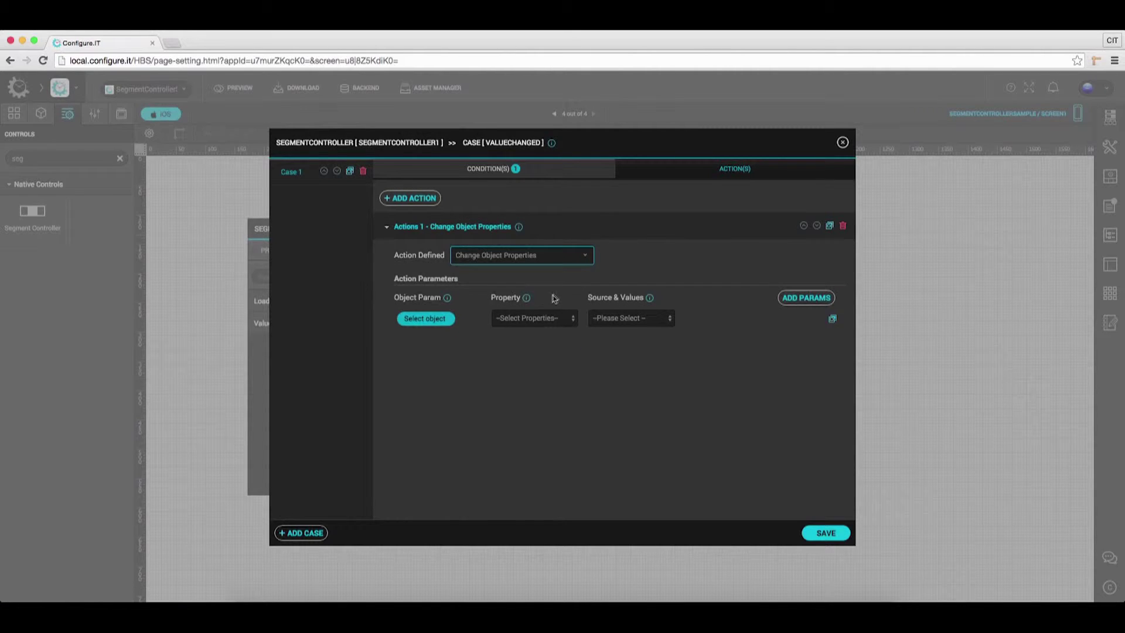
{"action": "left_click", "coordinate": [422, 319]}
{"action": "left_click", "coordinate": [529, 330]}
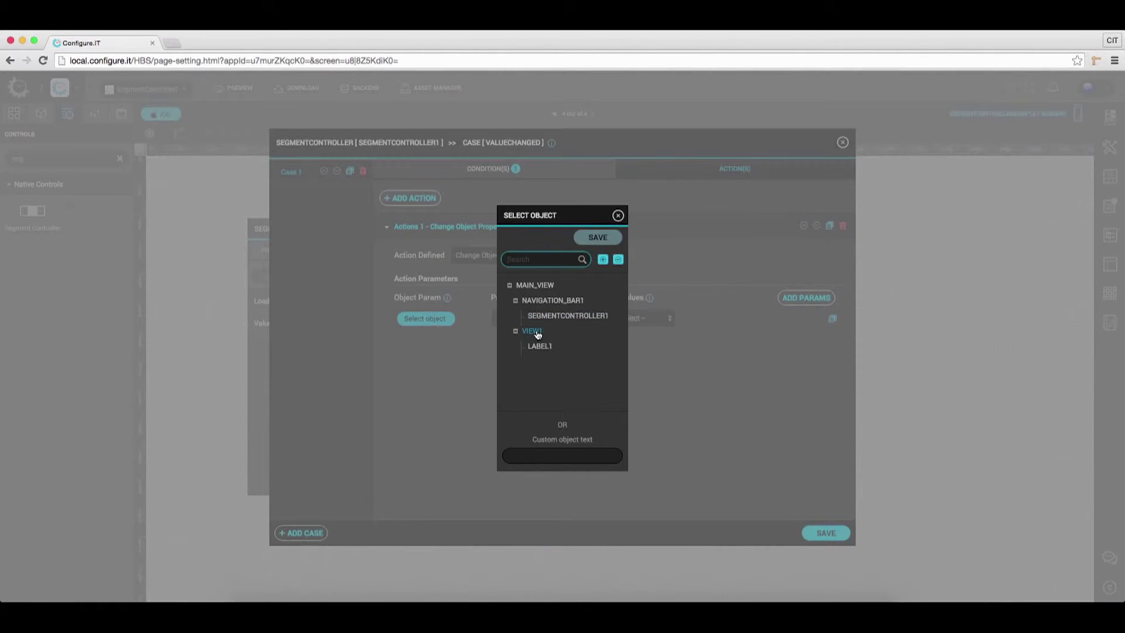
{"action": "left_click", "coordinate": [598, 238]}
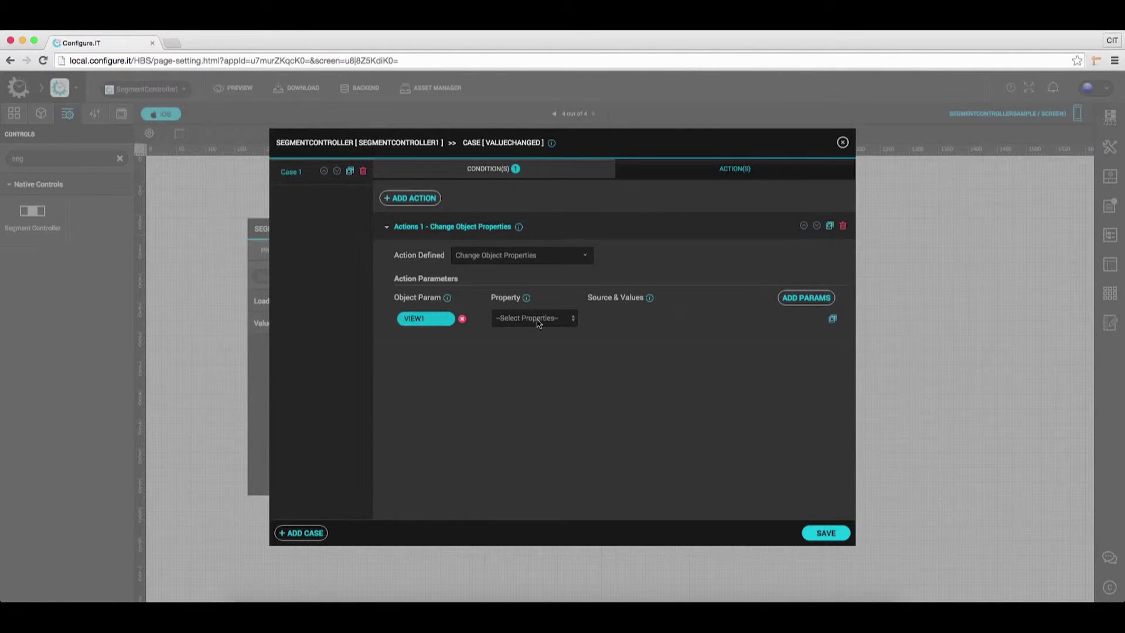
Set Case 1's action to change VIEW1's Background color to the static green 228b22.
{"action": "left_click", "coordinate": [538, 323]}
{"action": "left_click", "coordinate": [531, 329]}
{"action": "left_click", "coordinate": [613, 324]}
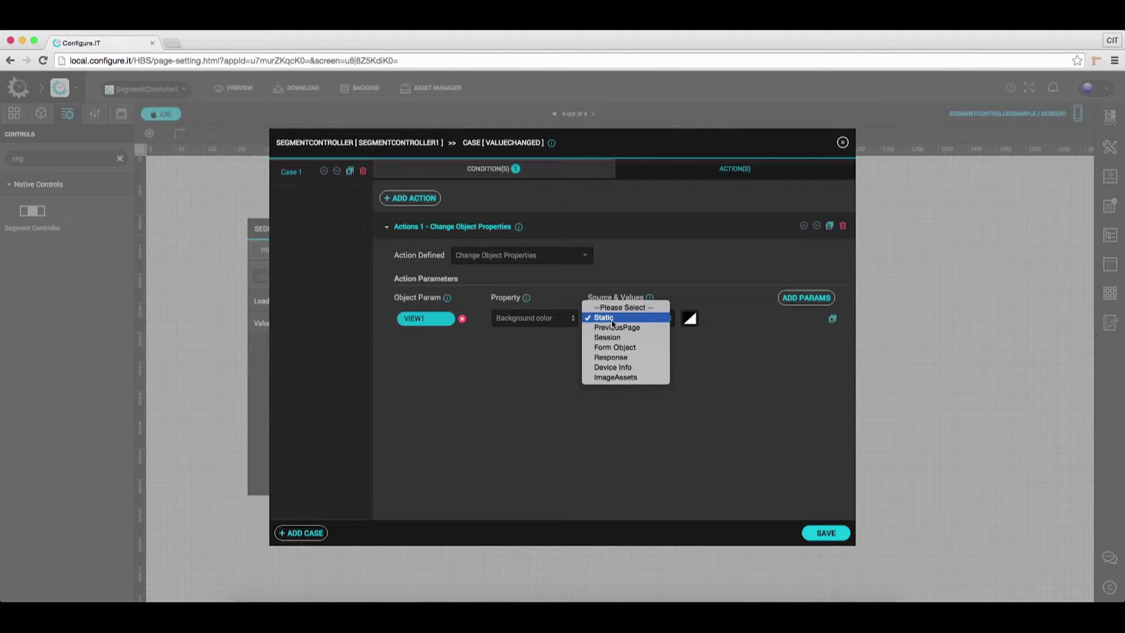
{"action": "left_click", "coordinate": [648, 320]}
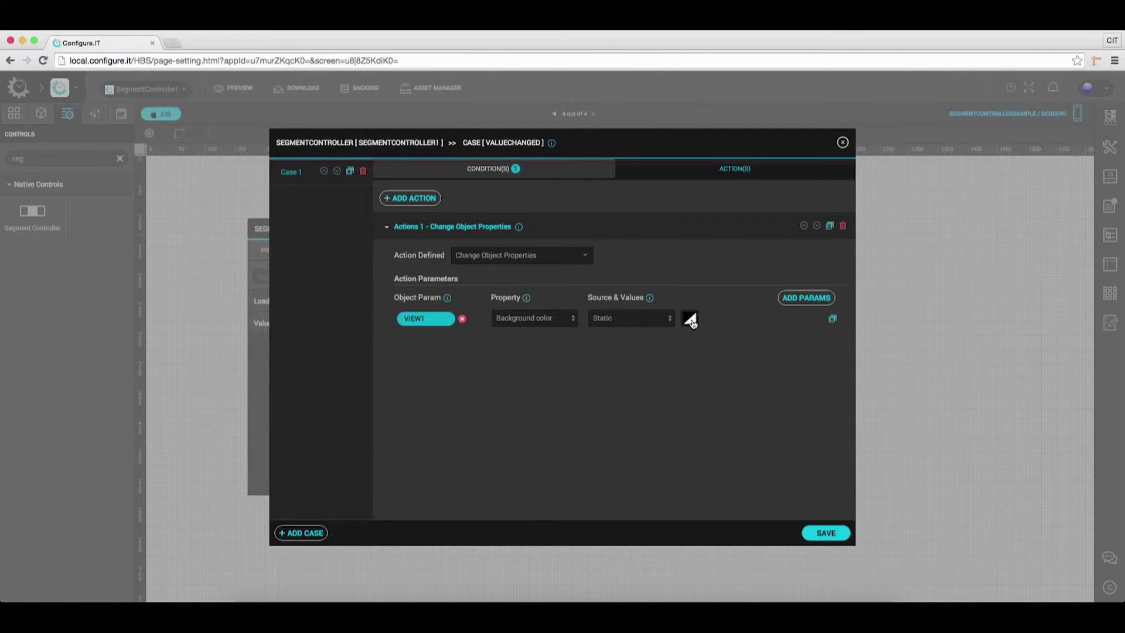
{"action": "left_click", "coordinate": [690, 319]}
{"action": "left_click", "coordinate": [1003, 438]}
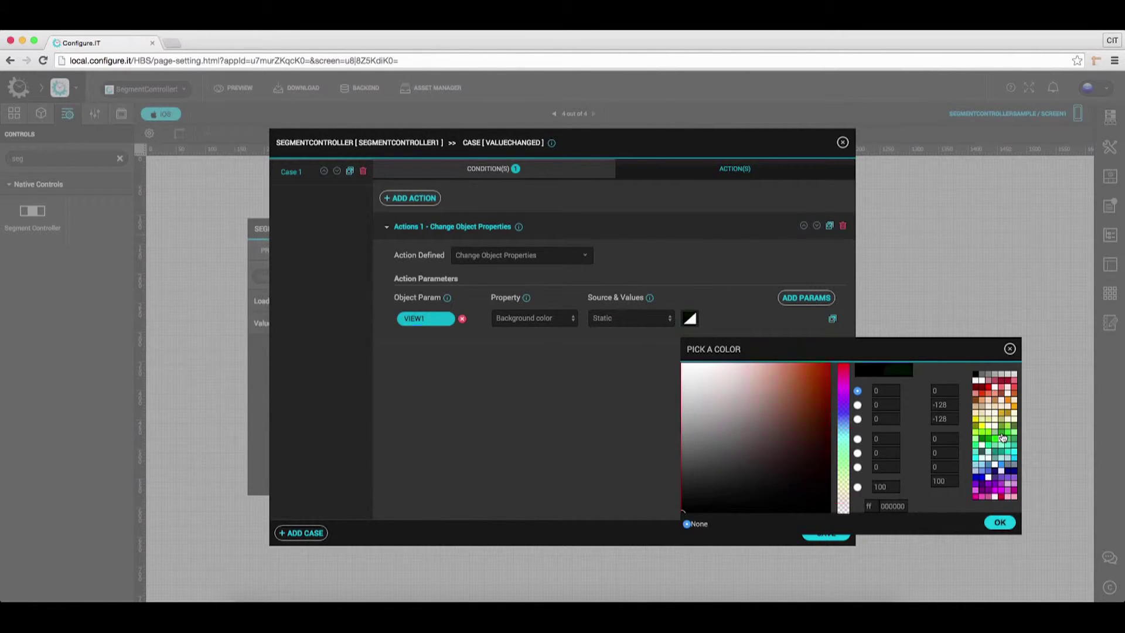
{"action": "left_click", "coordinate": [1002, 522]}
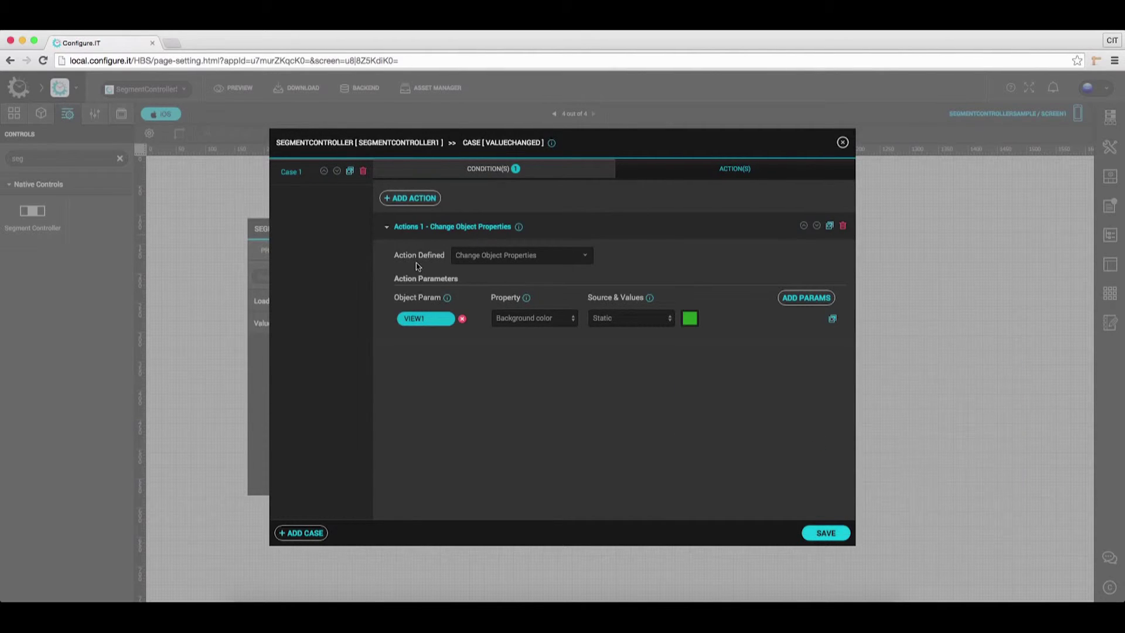
Clone Case 1 and set the static value in Case 2's condition to 1.
{"action": "left_click", "coordinate": [350, 172]}
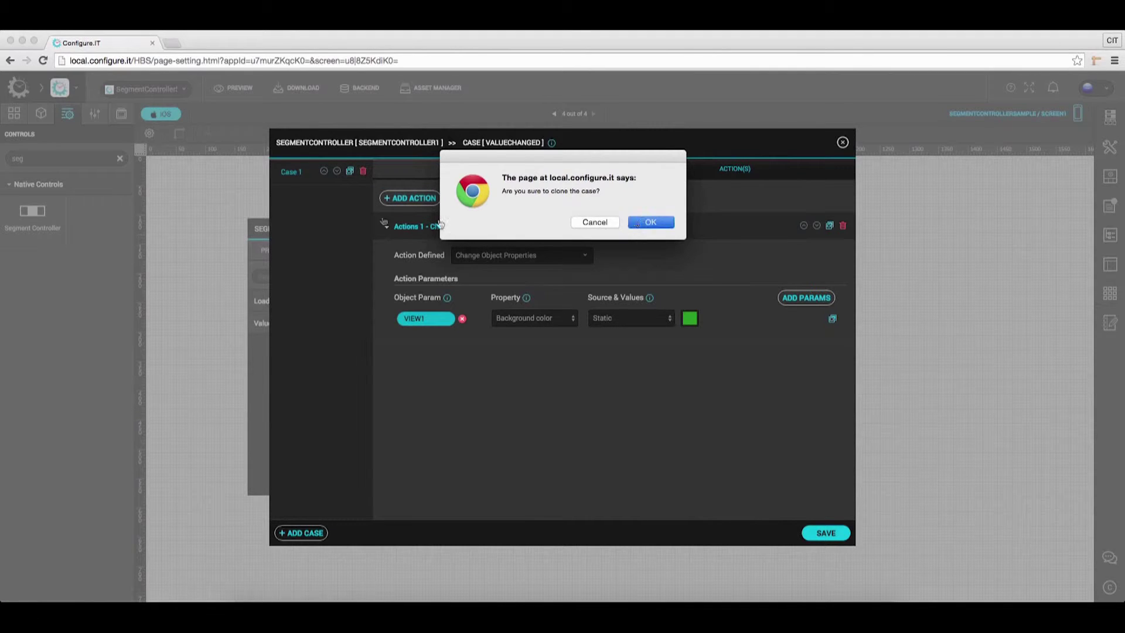
{"action": "key", "text": "Return"}
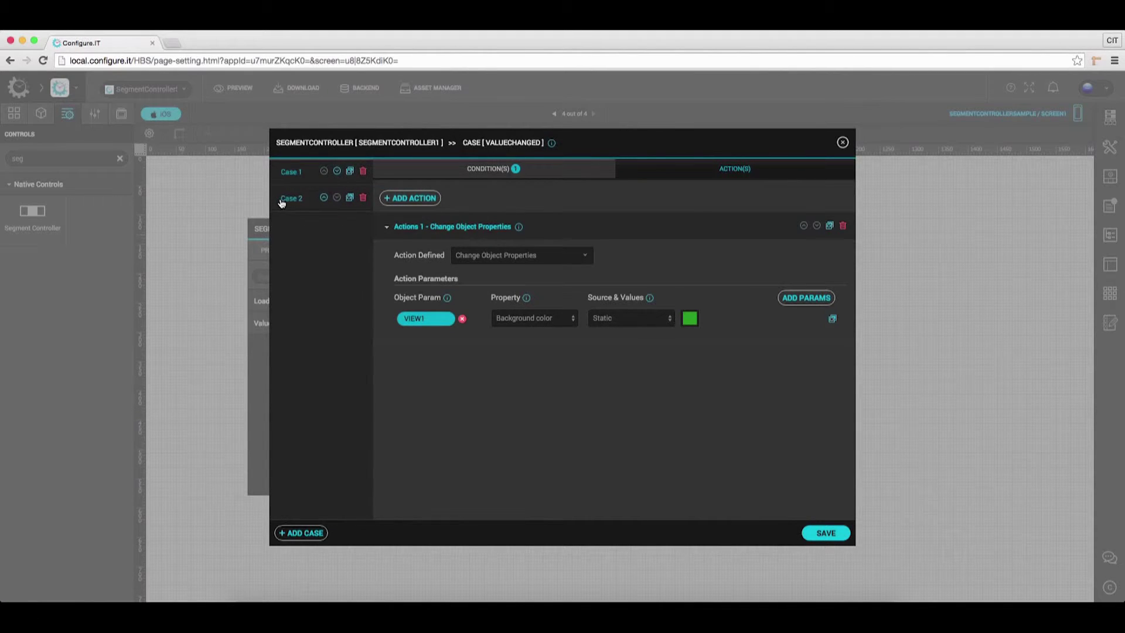
{"action": "left_click", "coordinate": [510, 171]}
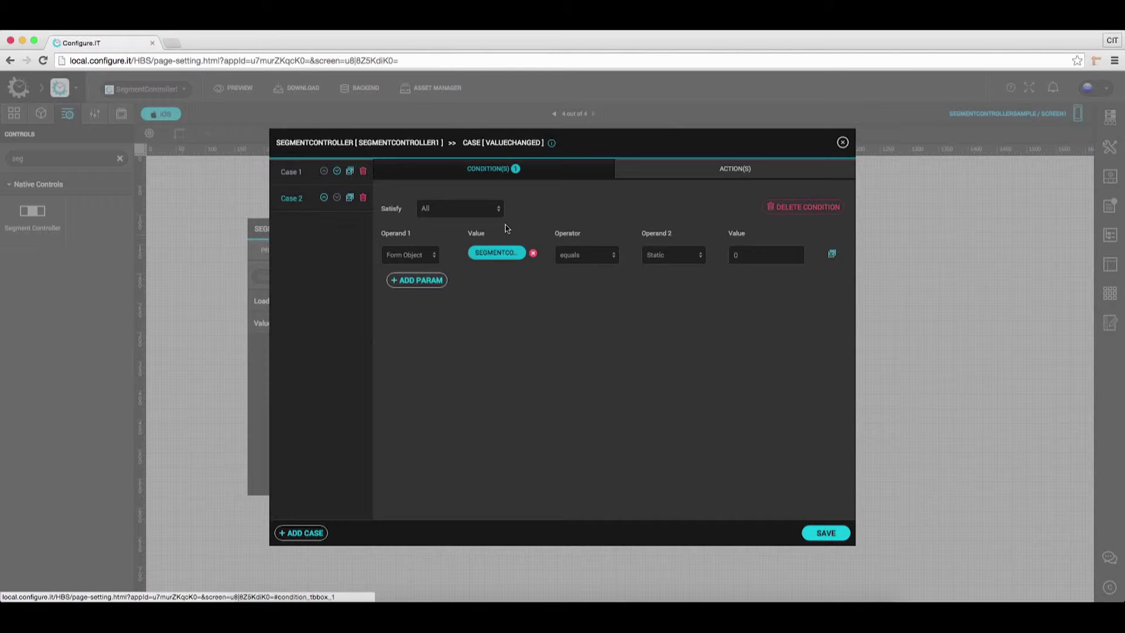
{"action": "left_click", "coordinate": [747, 253]}
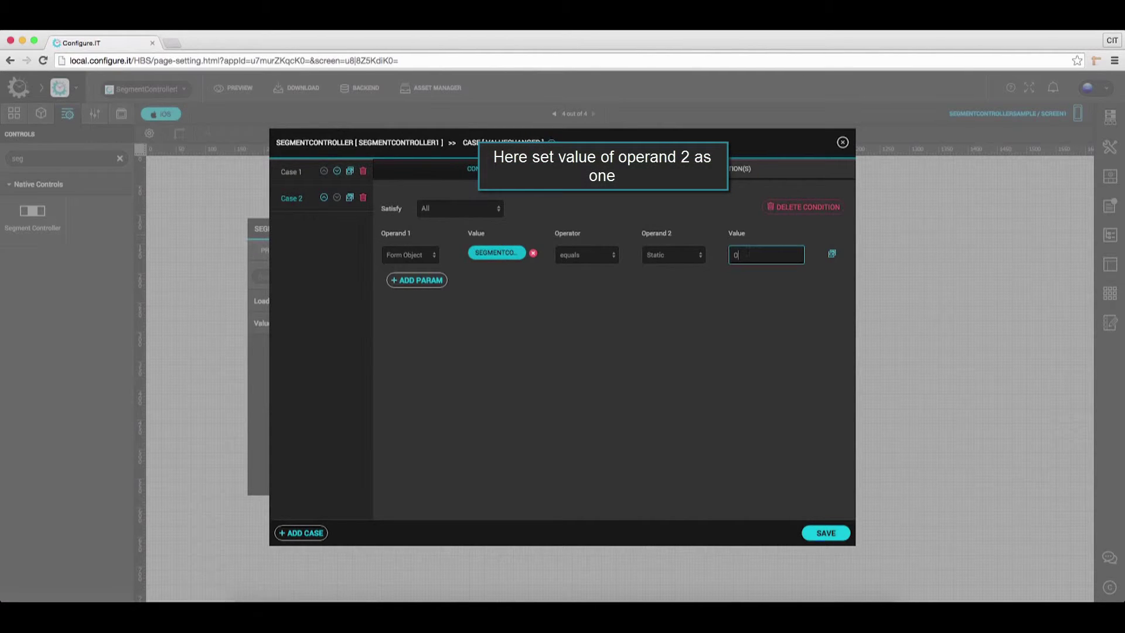
Change the background color in Case 2's action to white (ffffff).
{"action": "left_click", "coordinate": [757, 178]}
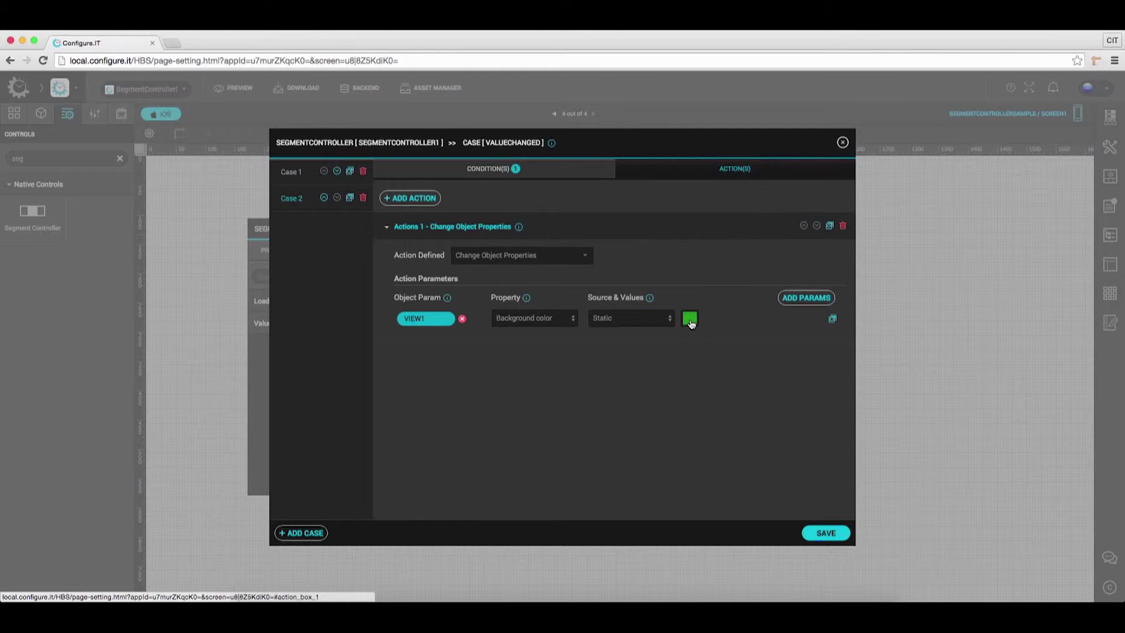
{"action": "left_click", "coordinate": [691, 322]}
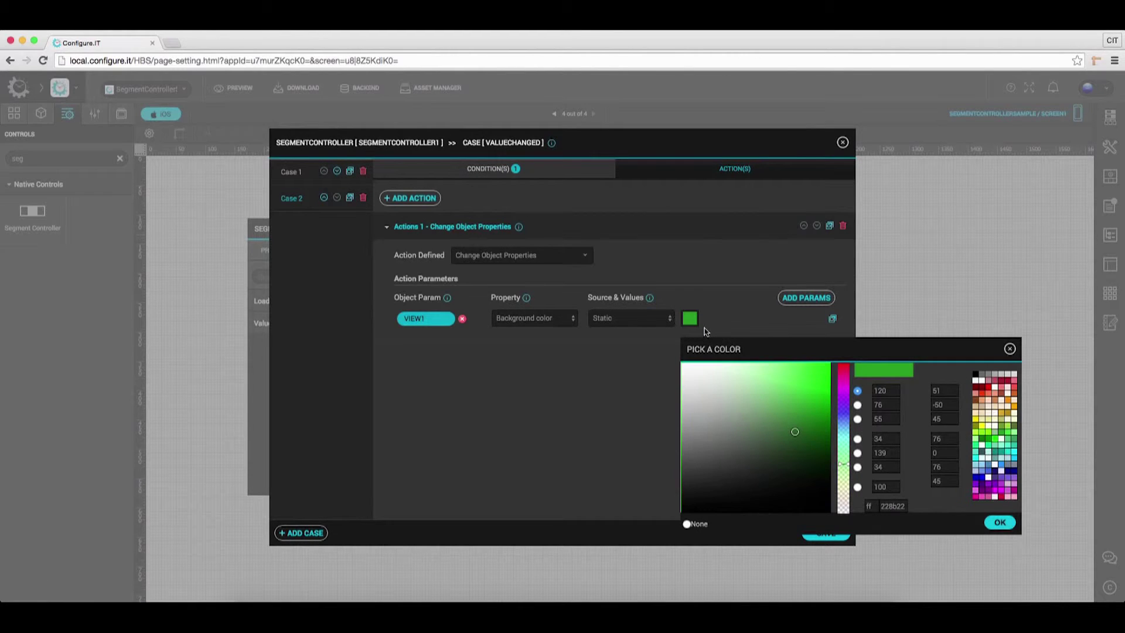
{"action": "left_click", "coordinate": [982, 386]}
{"action": "left_click", "coordinate": [1000, 523]}
Clone Case 2 and set the static value in Case 3's condition to 2.
{"action": "left_click", "coordinate": [350, 197]}
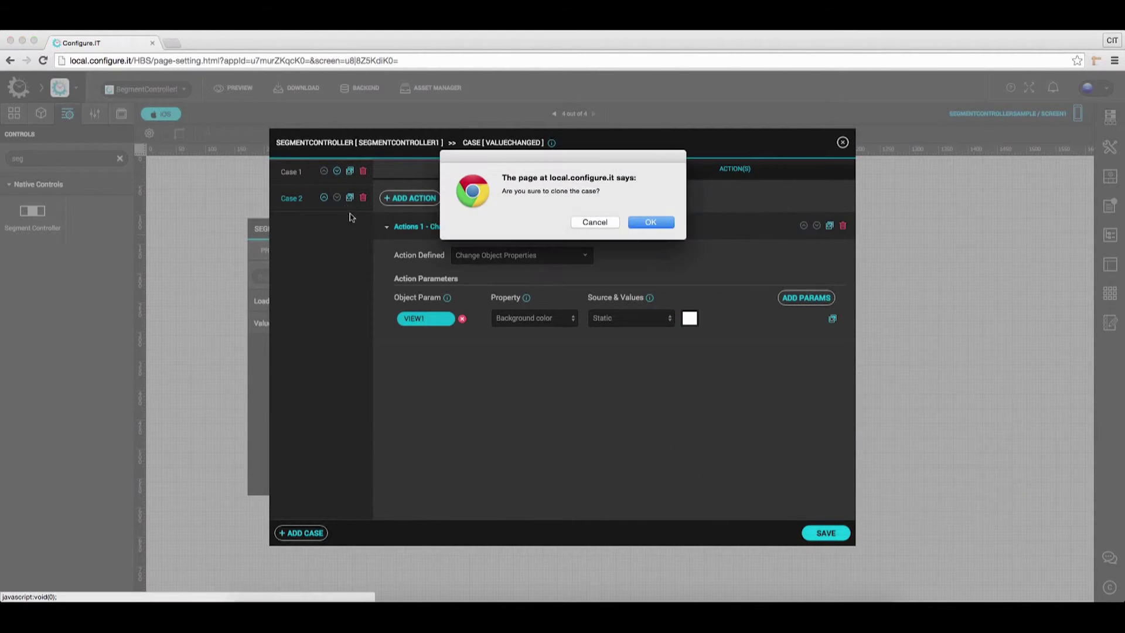
{"action": "key", "text": "Return"}
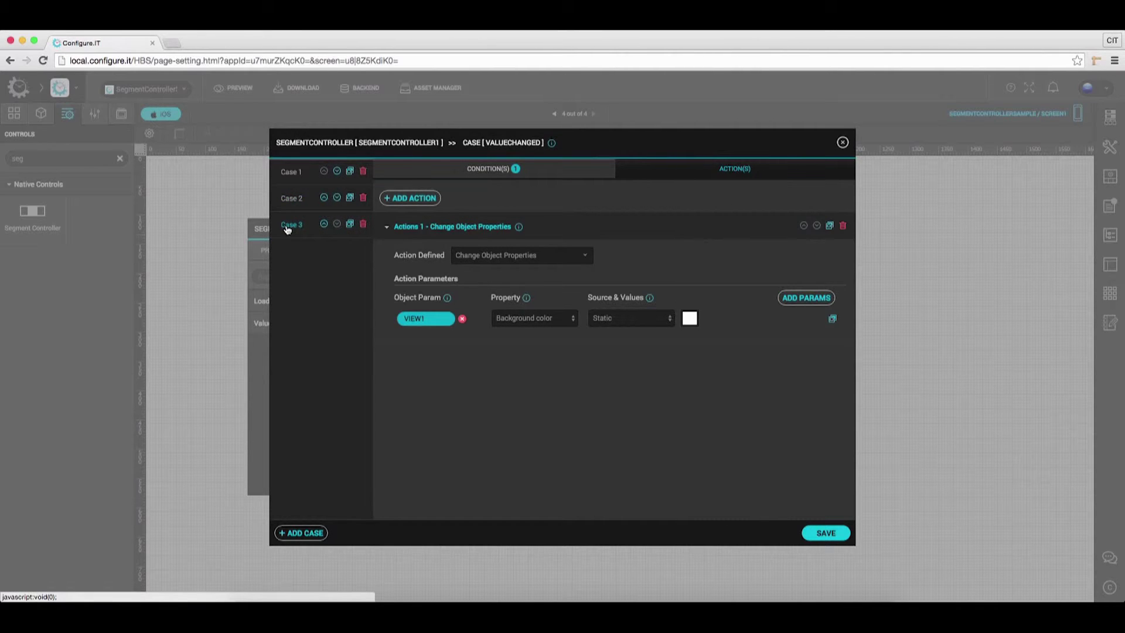
{"action": "left_click", "coordinate": [479, 176]}
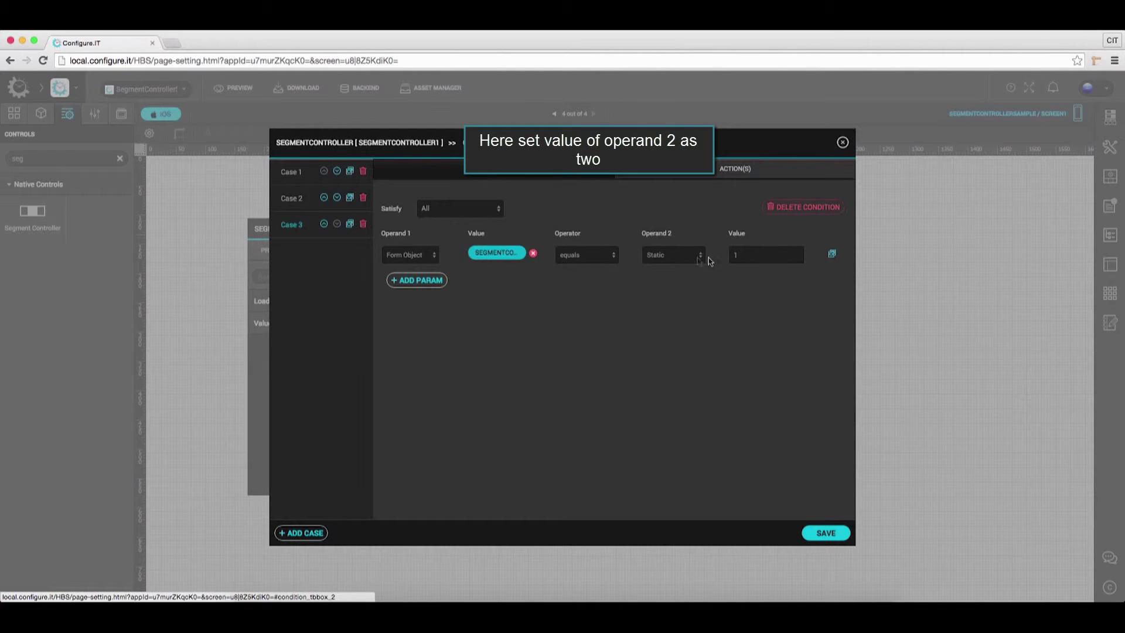
{"action": "left_click", "coordinate": [762, 255]}
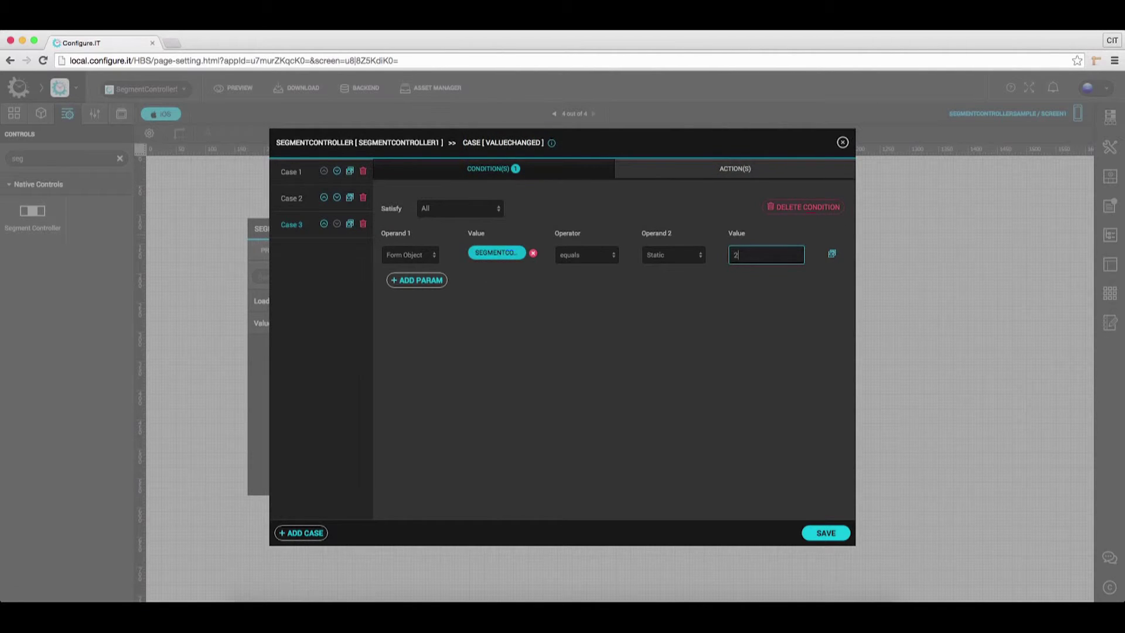
Change the background color in Case 3's action to red (ff0000).
{"action": "left_click", "coordinate": [733, 175]}
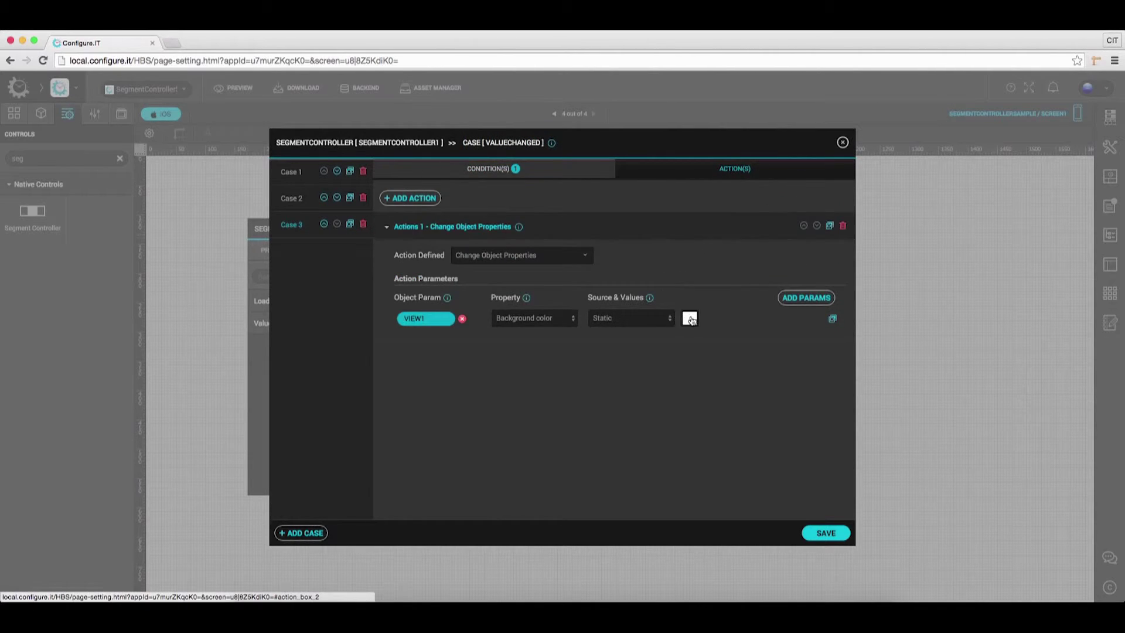
{"action": "left_click", "coordinate": [690, 320]}
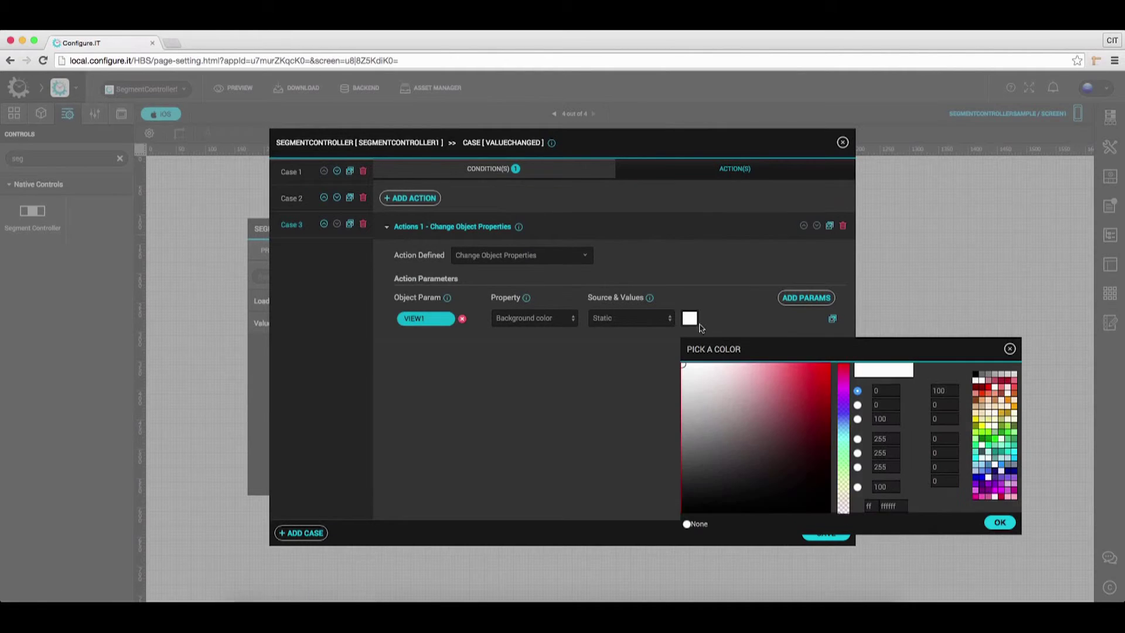
{"action": "left_click", "coordinate": [991, 390]}
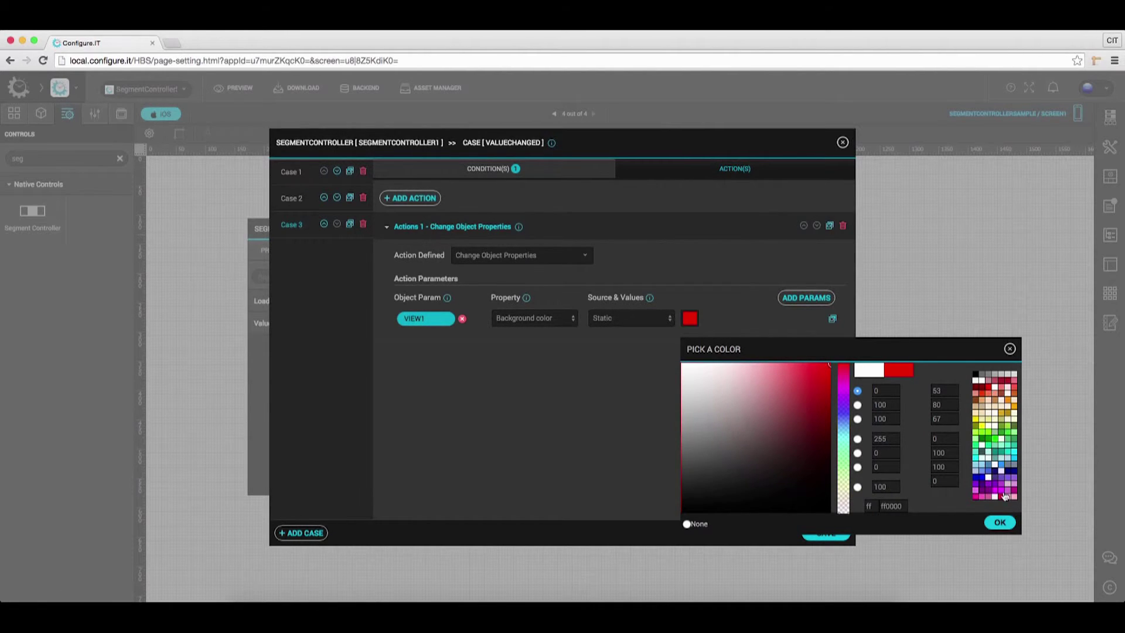
{"action": "left_click", "coordinate": [1000, 523]}
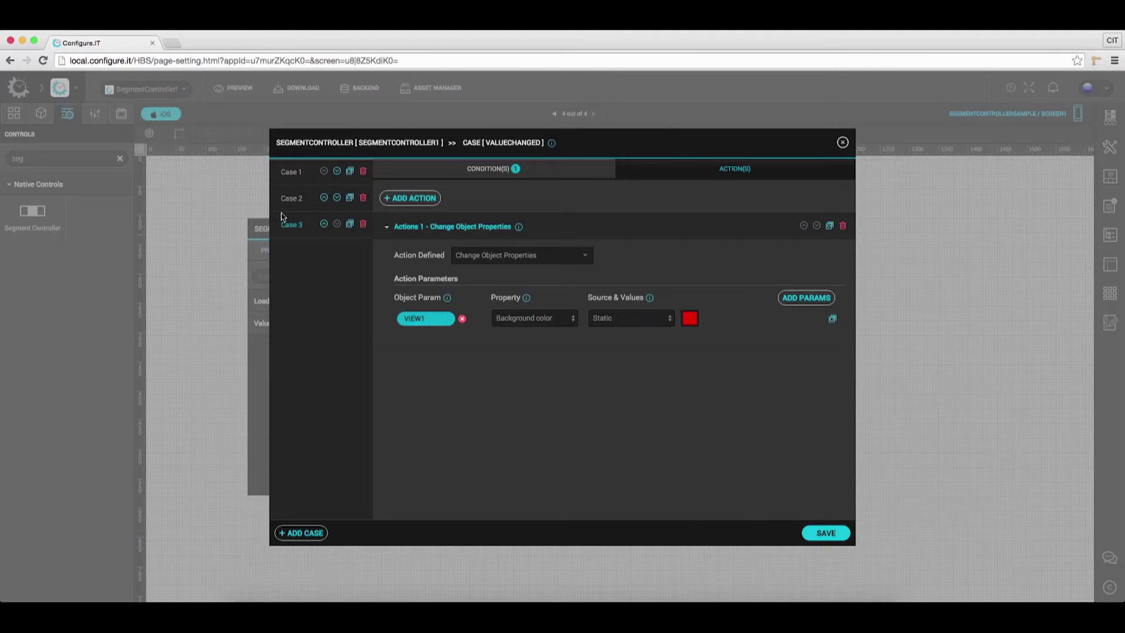
Clone Case 3 and set the static value in Case 4's condition to 3.
{"action": "left_click", "coordinate": [350, 224]}
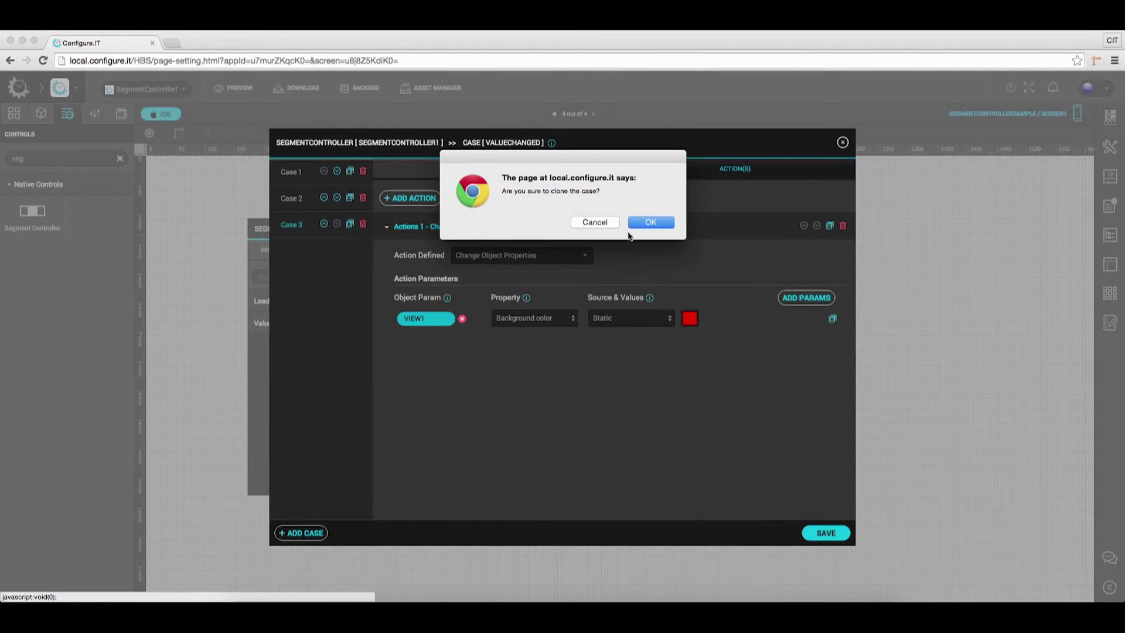
{"action": "left_click", "coordinate": [648, 221]}
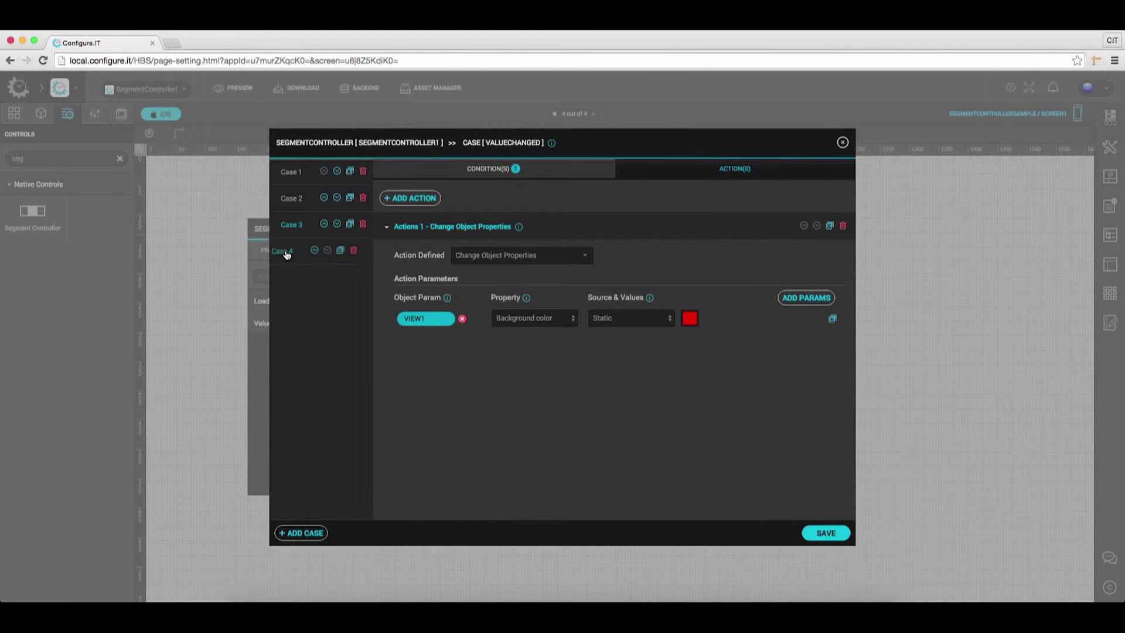
{"action": "left_click", "coordinate": [489, 169]}
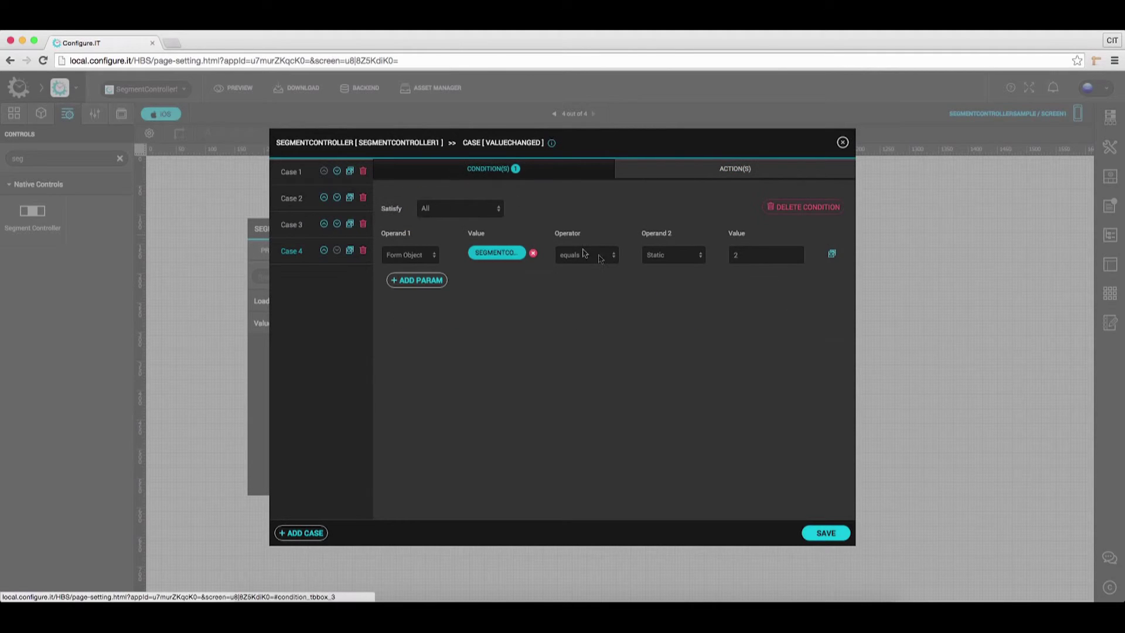
{"action": "left_click", "coordinate": [747, 253]}
{"action": "key", "text": "BackSpace"}
{"action": "type", "text": "3"}
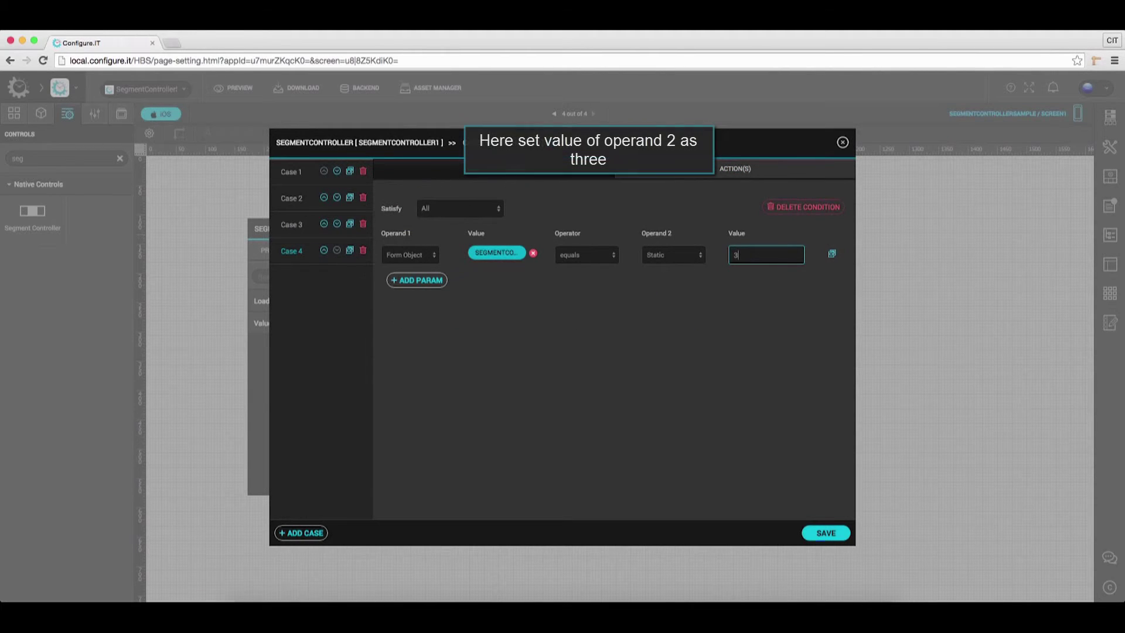
Change the background color in Case 4's action to blue (1e90ff) and save the Value Changed cases.
{"action": "left_click", "coordinate": [722, 176]}
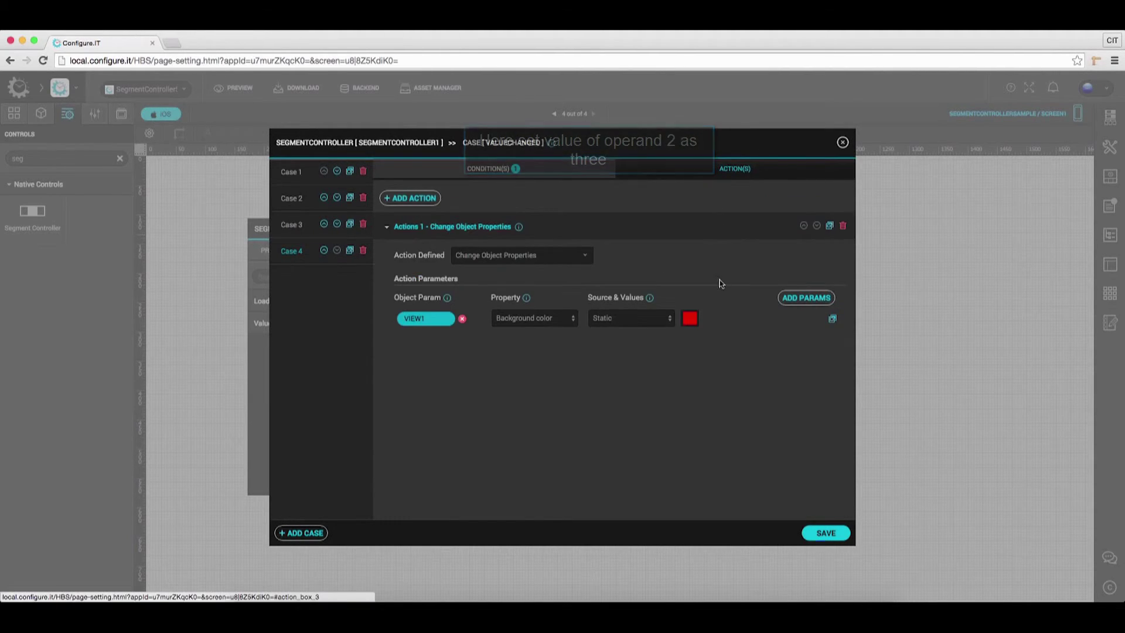
{"action": "left_click", "coordinate": [688, 319]}
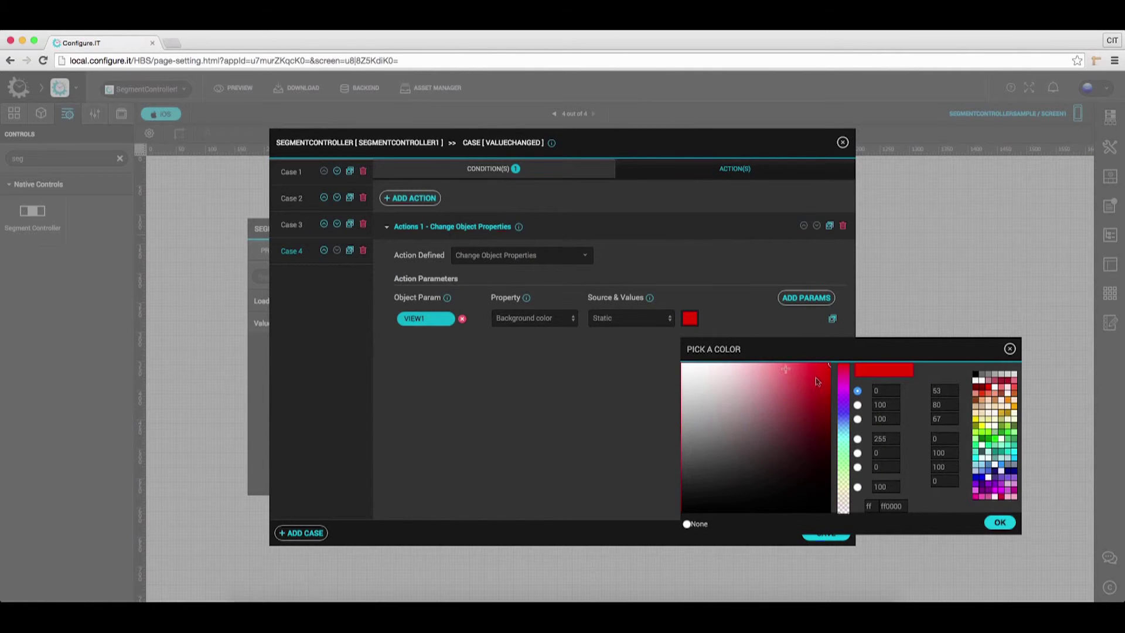
{"action": "left_click", "coordinate": [1002, 467]}
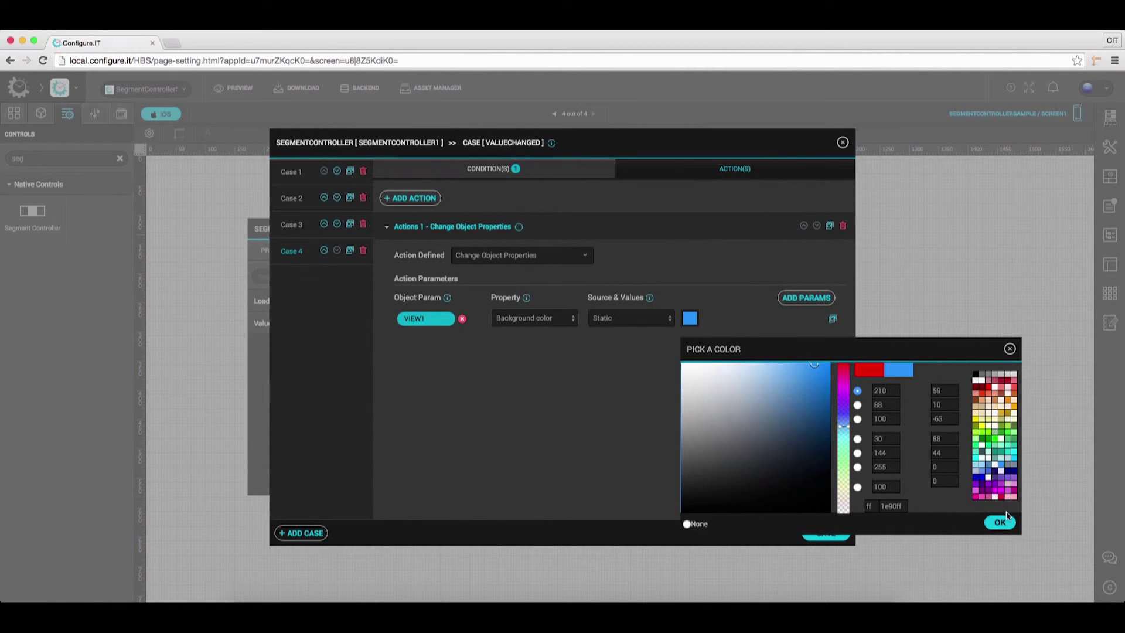
{"action": "left_click", "coordinate": [1004, 523]}
{"action": "left_click", "coordinate": [832, 533]}
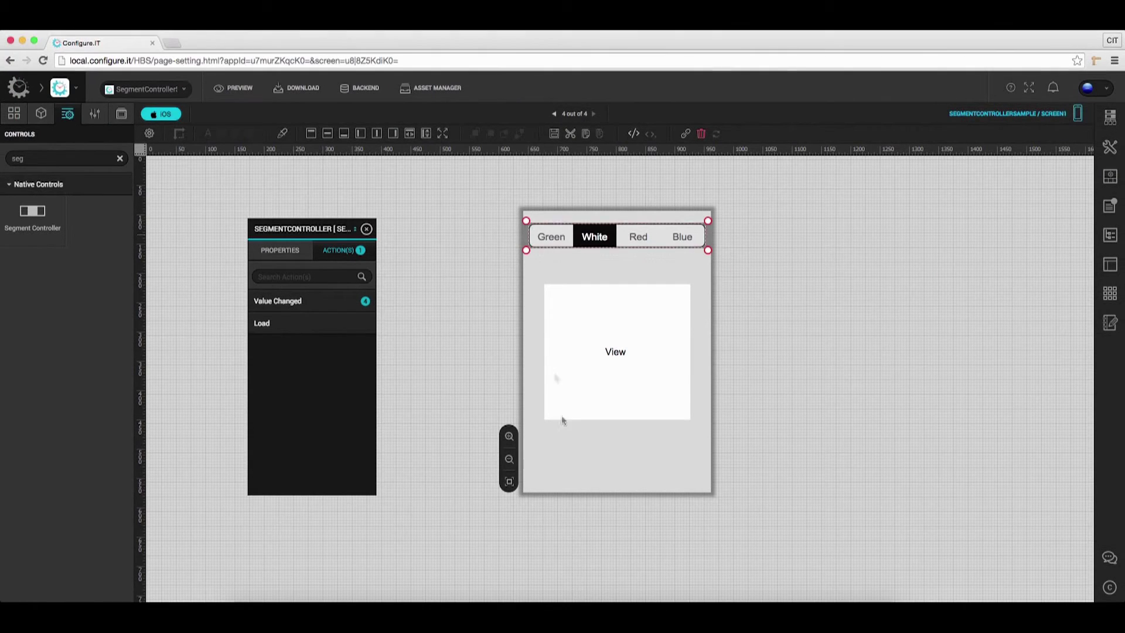
Switch to the iOS Simulator and test the Green, White, Red and Blue segments in the Most Updated preview.
{"action": "left_click", "coordinate": [613, 597]}
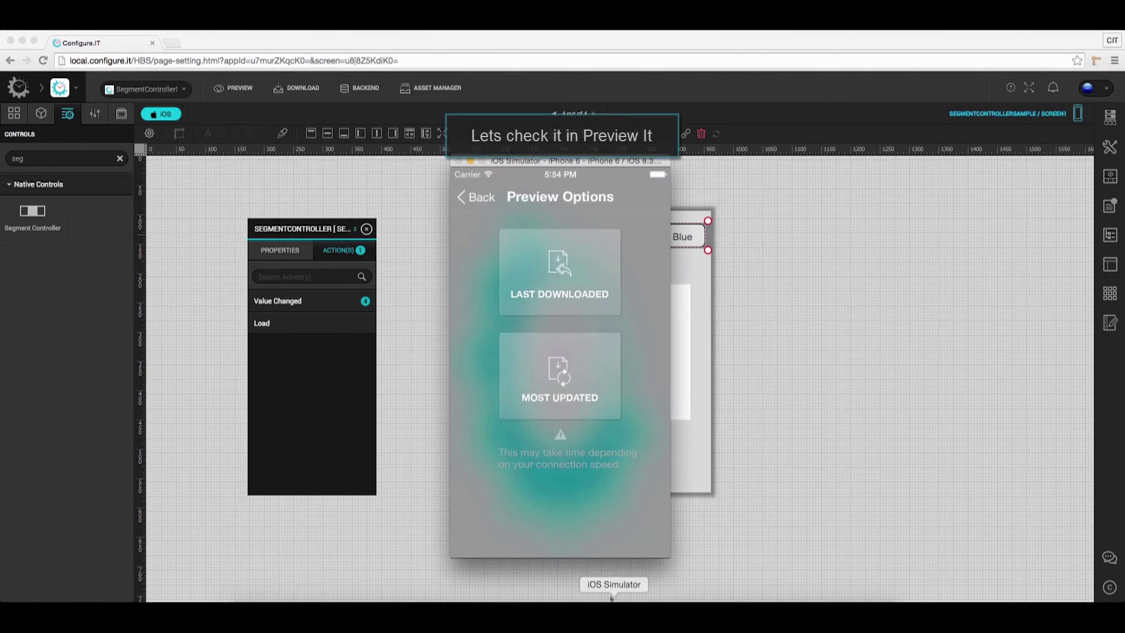
{"action": "left_click", "coordinate": [580, 396]}
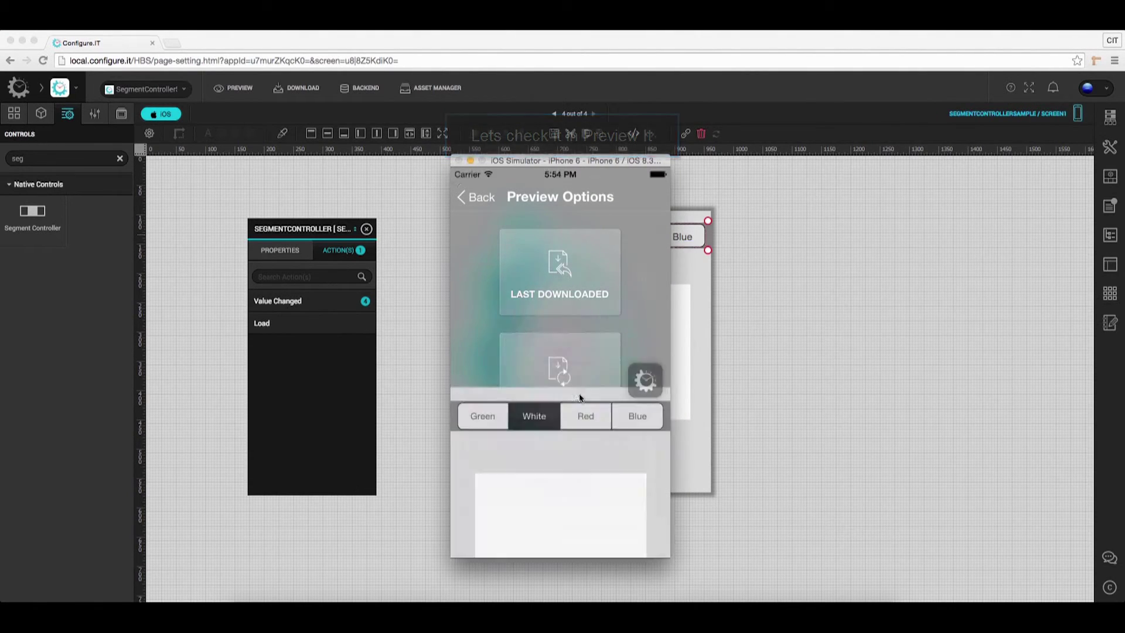
{"action": "left_click", "coordinate": [490, 205]}
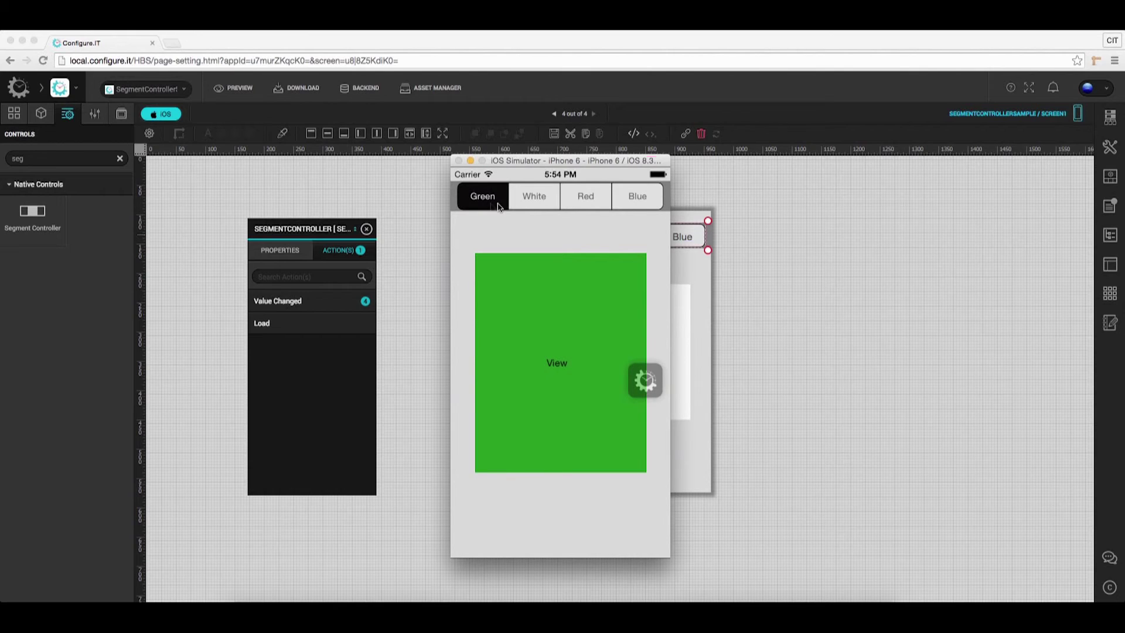
{"action": "left_click", "coordinate": [536, 203]}
{"action": "left_click", "coordinate": [599, 202]}
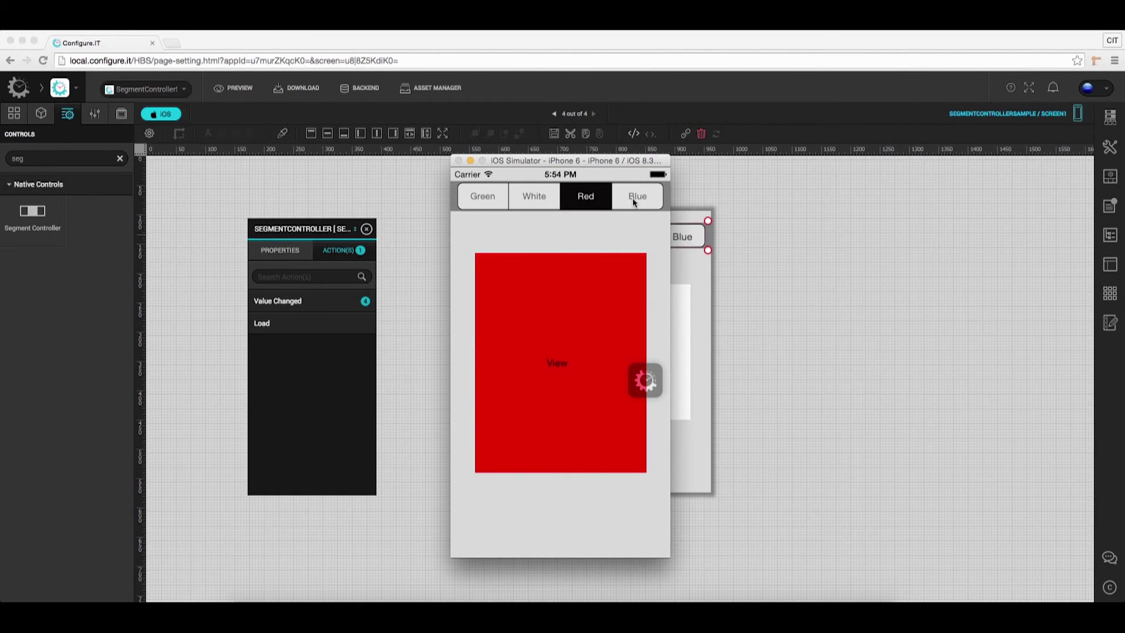
{"action": "left_click", "coordinate": [633, 202]}
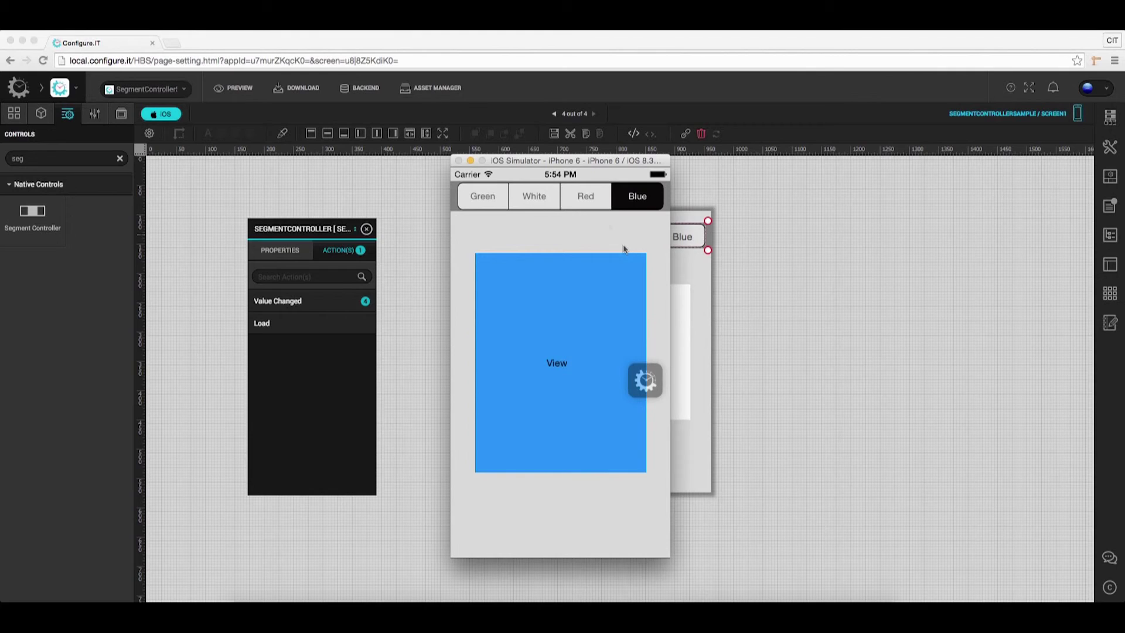
{"action": "left_click", "coordinate": [586, 196]}
{"action": "left_click", "coordinate": [546, 199]}
{"action": "left_click", "coordinate": [489, 198]}
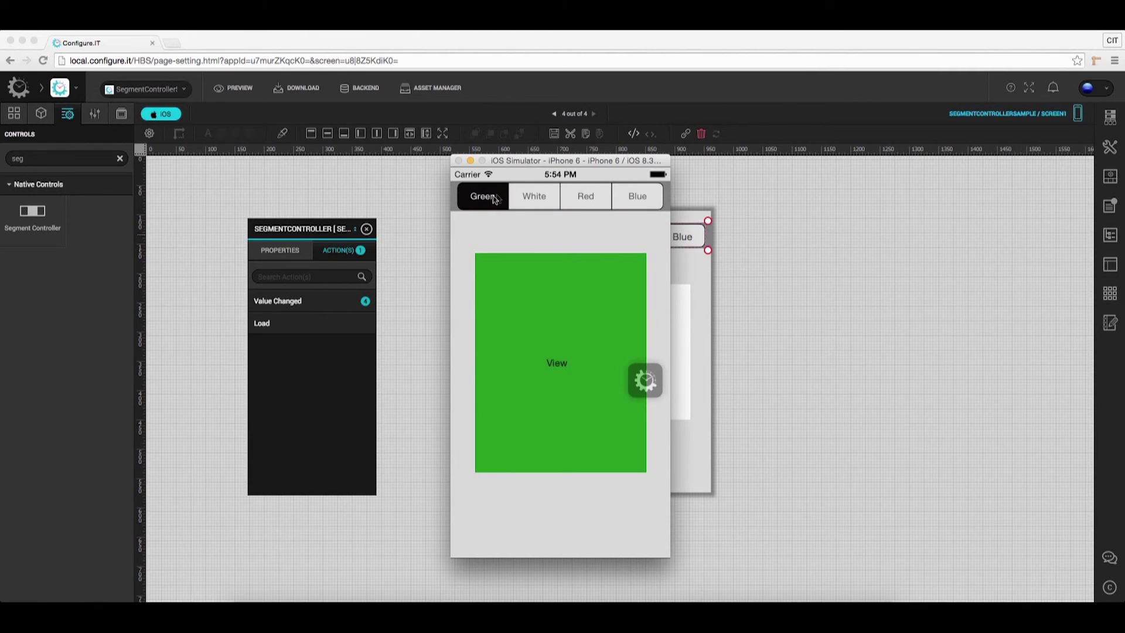
{"action": "left_click", "coordinate": [534, 198]}
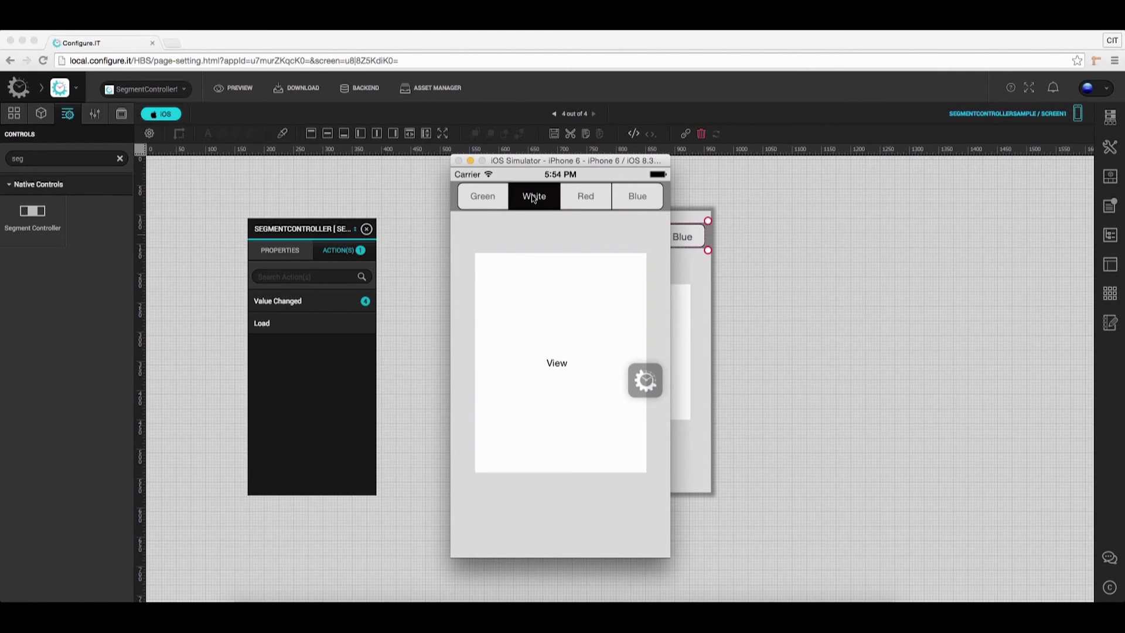